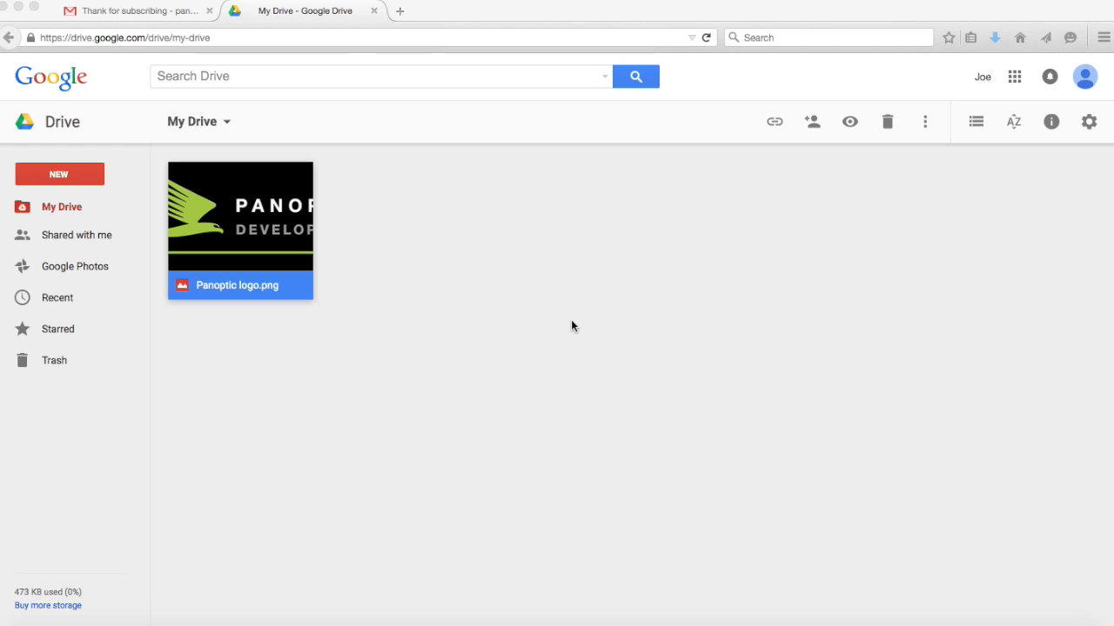
Bring the Drive window forward and open the NEW menu in My Drive.
click(59, 175)
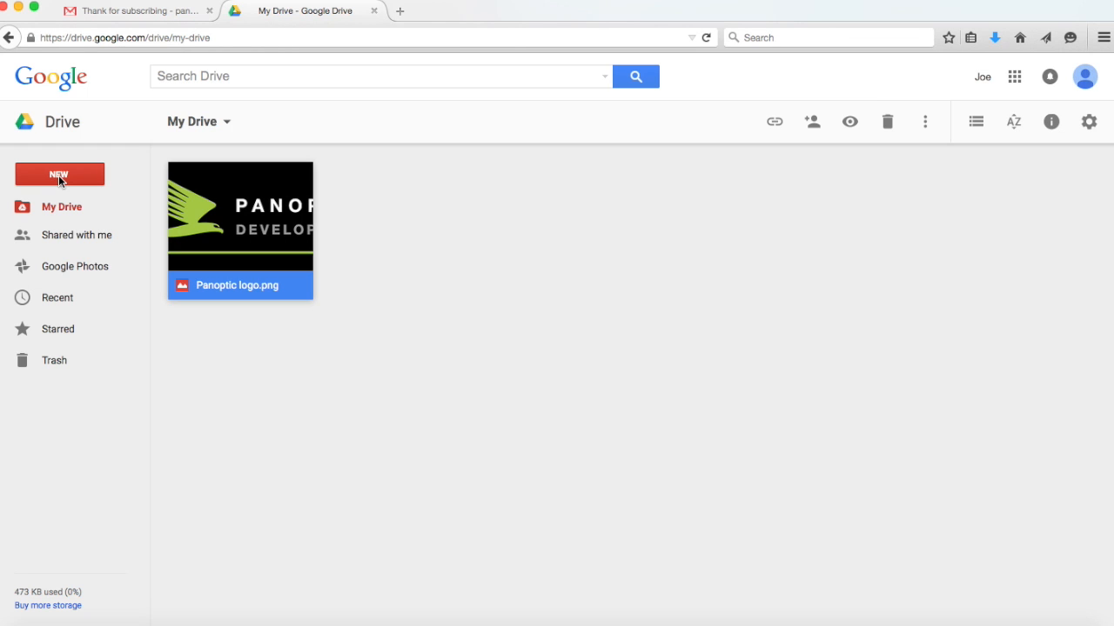
click(58, 175)
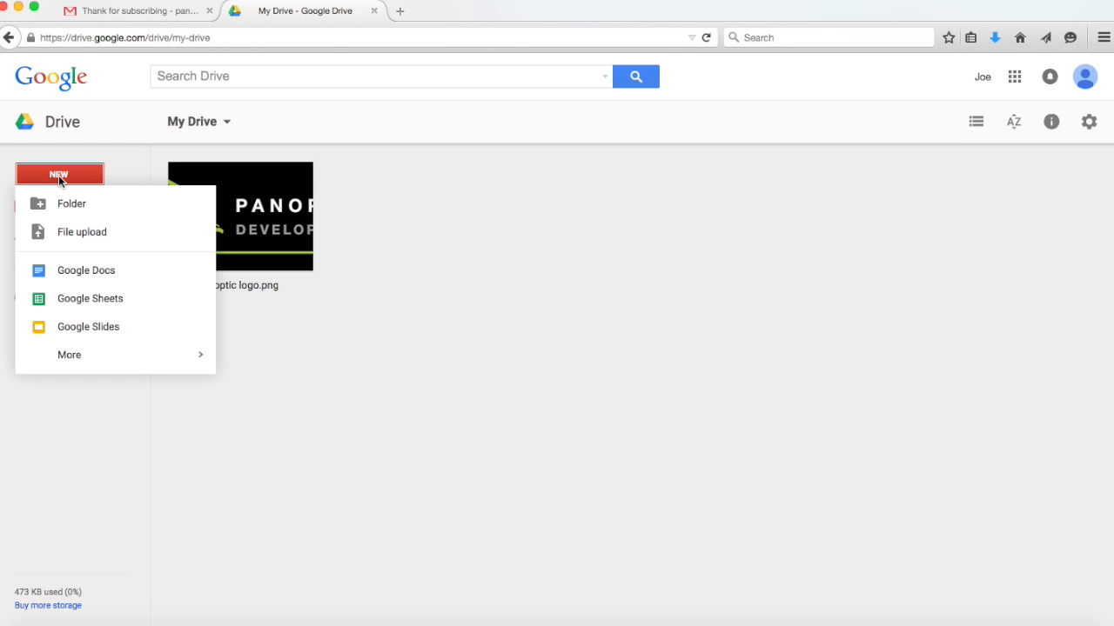
Create a new blank Google Form titled 'Email Newsletter Signup'.
mouse_move(115, 359)
click(250, 359)
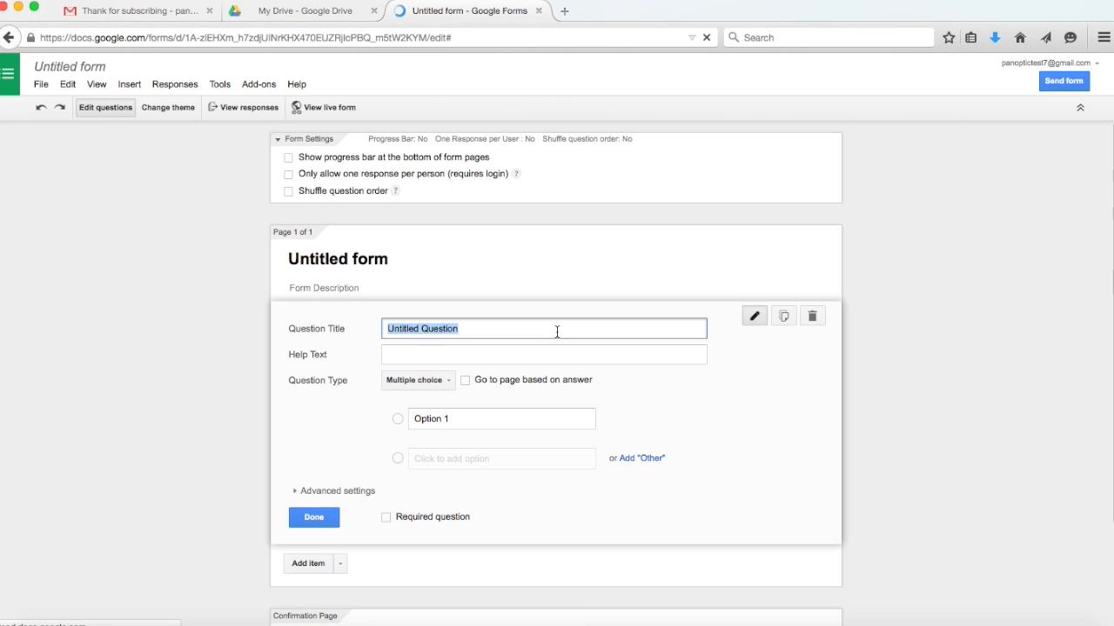
click(348, 259)
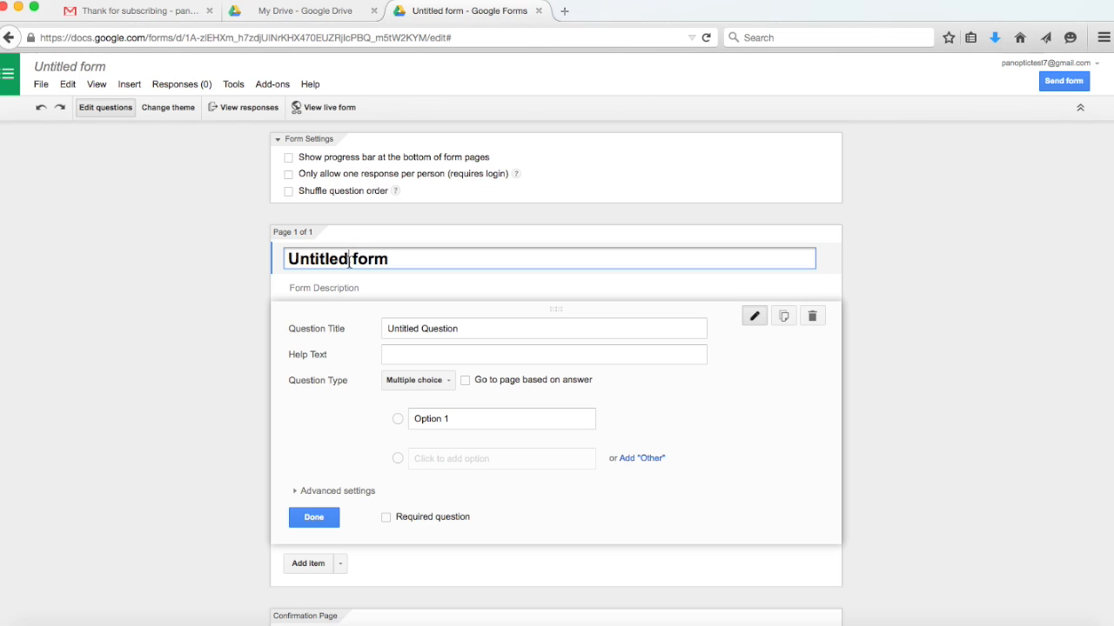
double_click(387, 259)
drag(316, 253, 207, 257)
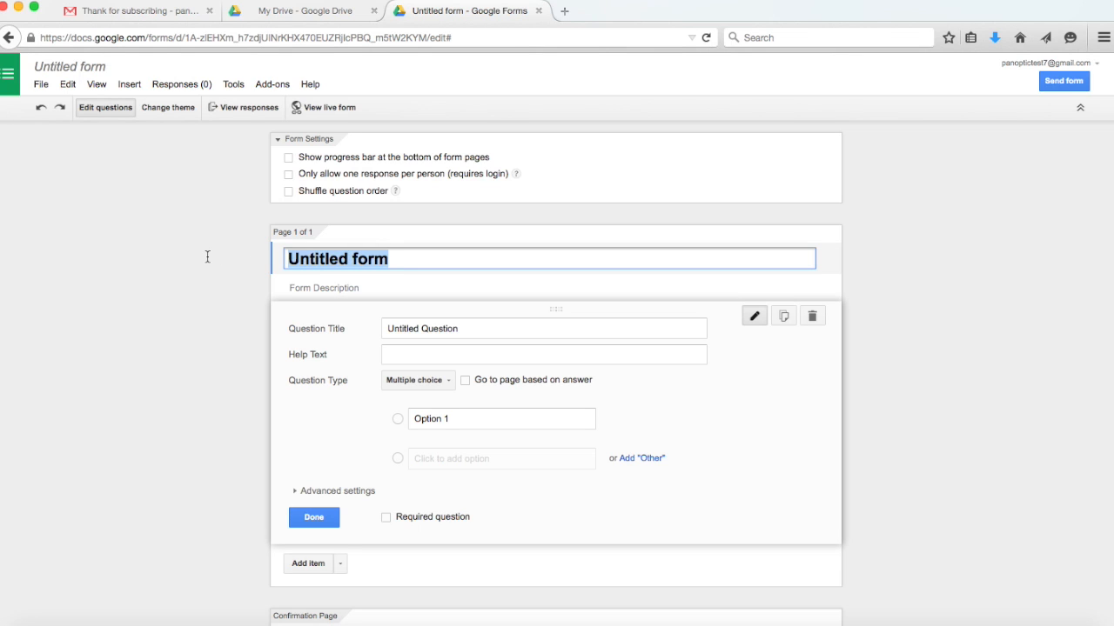
text(S)
key(BackSpace)
text(Email Newslette)
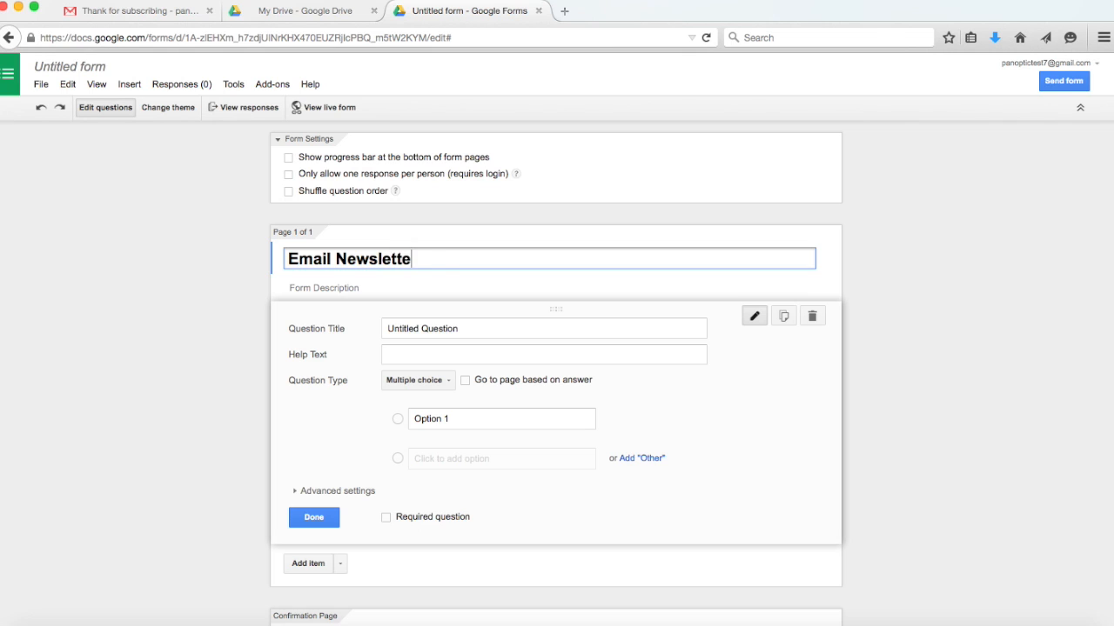
text(r Signup)
Add the description 'This form is used to sign up for my monthly email newsletter.'.
click(316, 287)
text(This form is used )
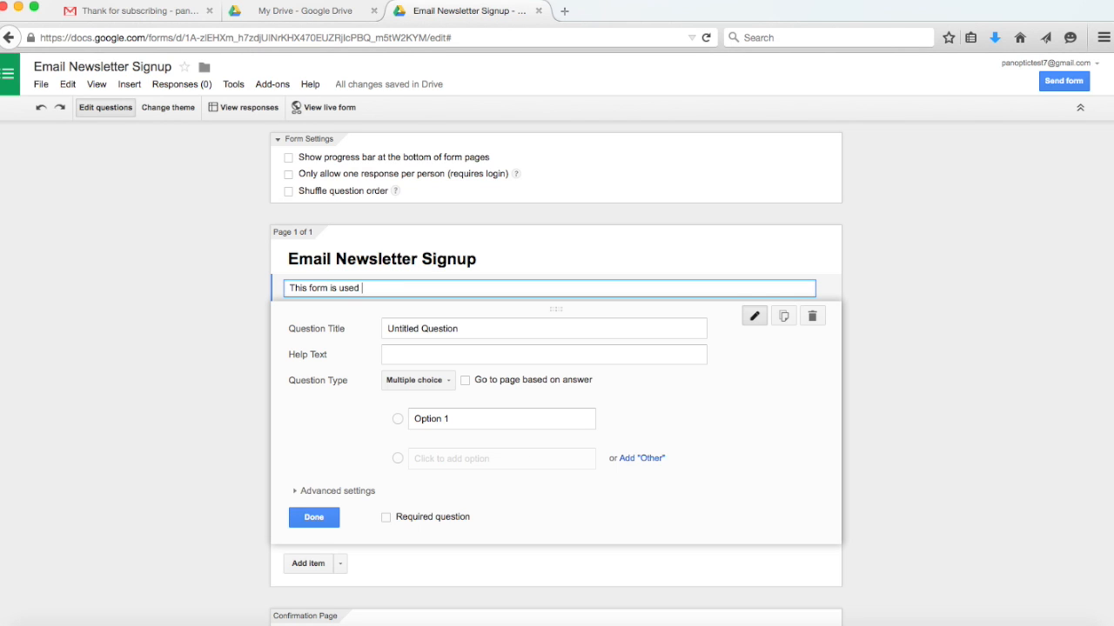
text(to sign up for my monthly email new)
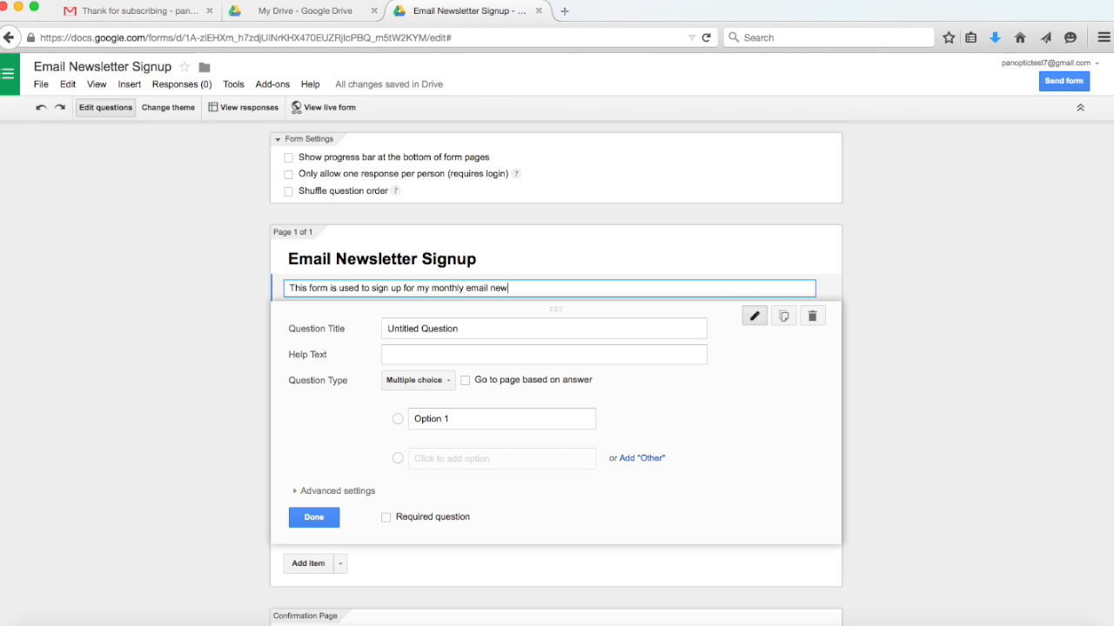
text(sletter.)
click(421, 328)
Make the first question a required Text question titled 'email address'.
click(421, 328)
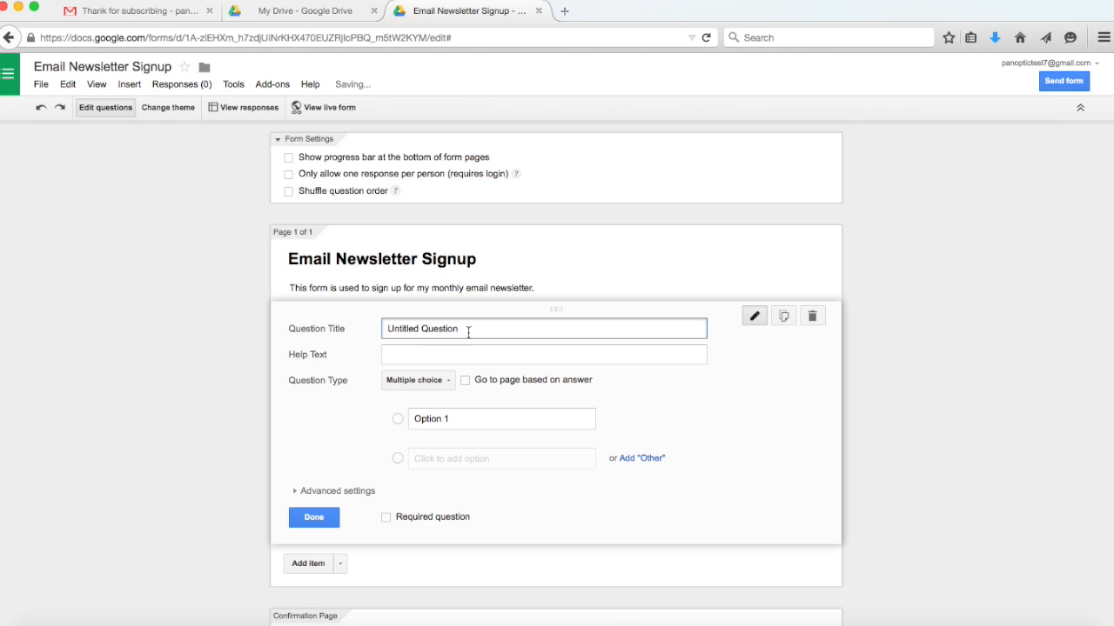
key(super+a)
text(email address)
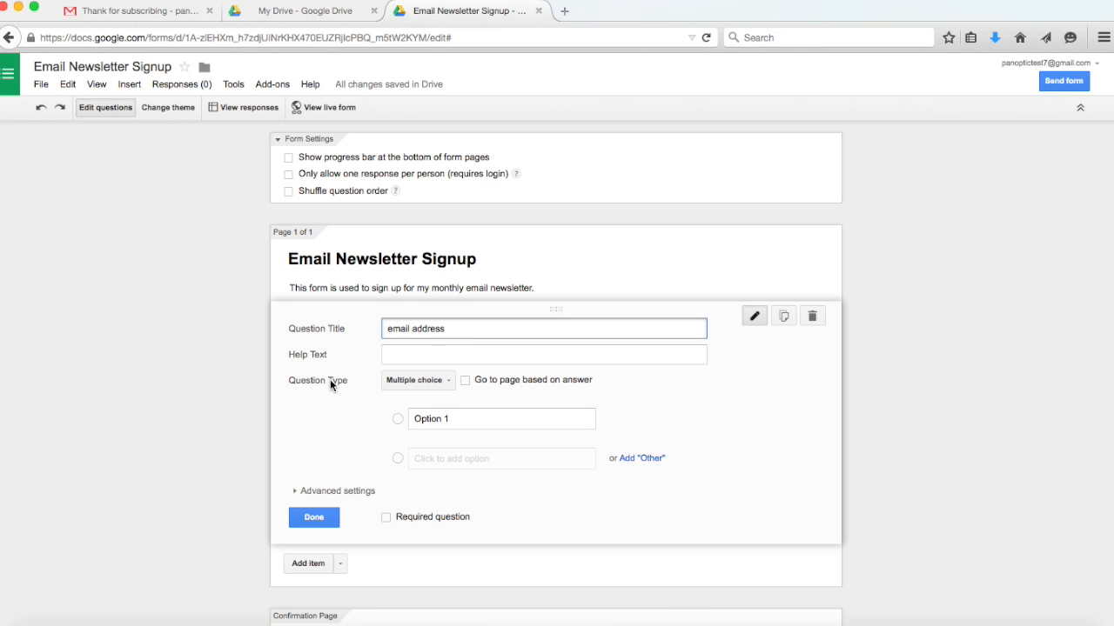
click(440, 380)
click(440, 347)
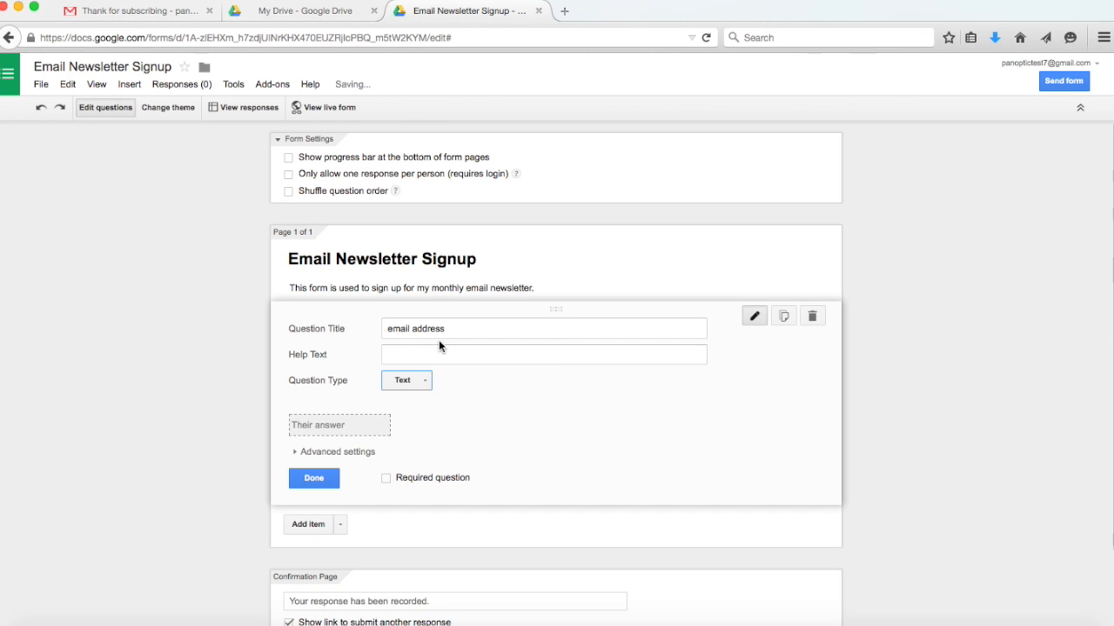
click(387, 480)
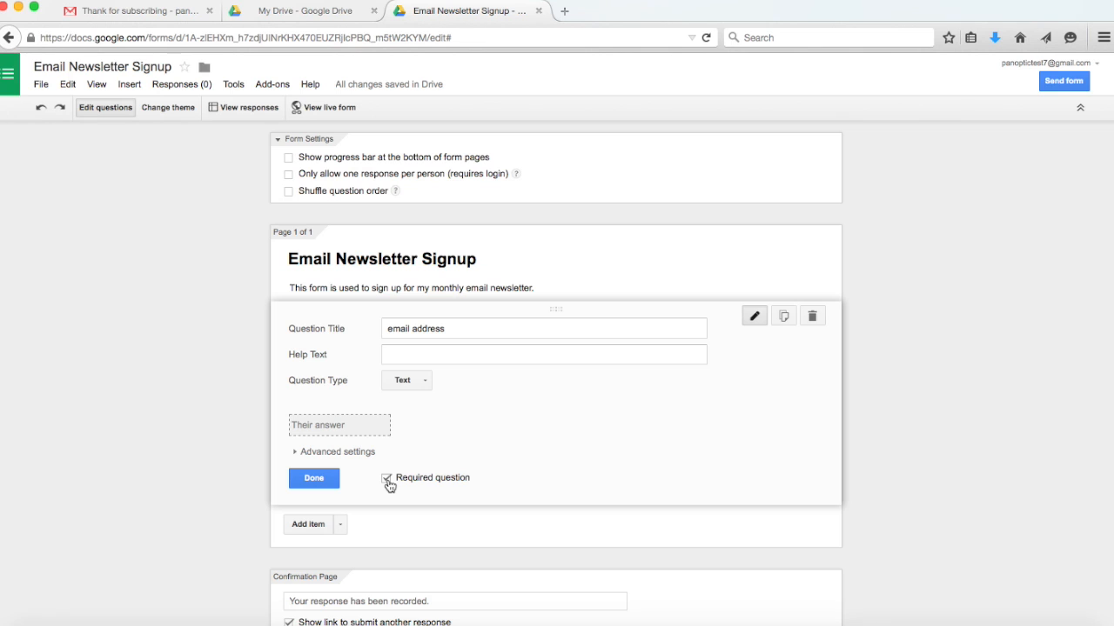
click(313, 479)
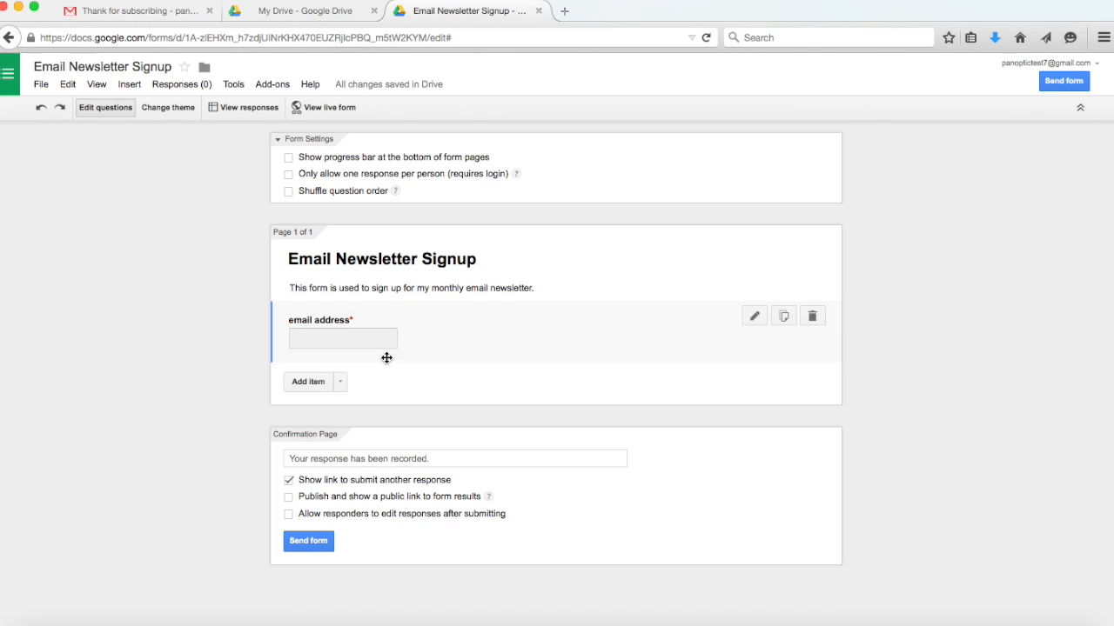
Add a second Text question titled 'Full Name'.
click(306, 382)
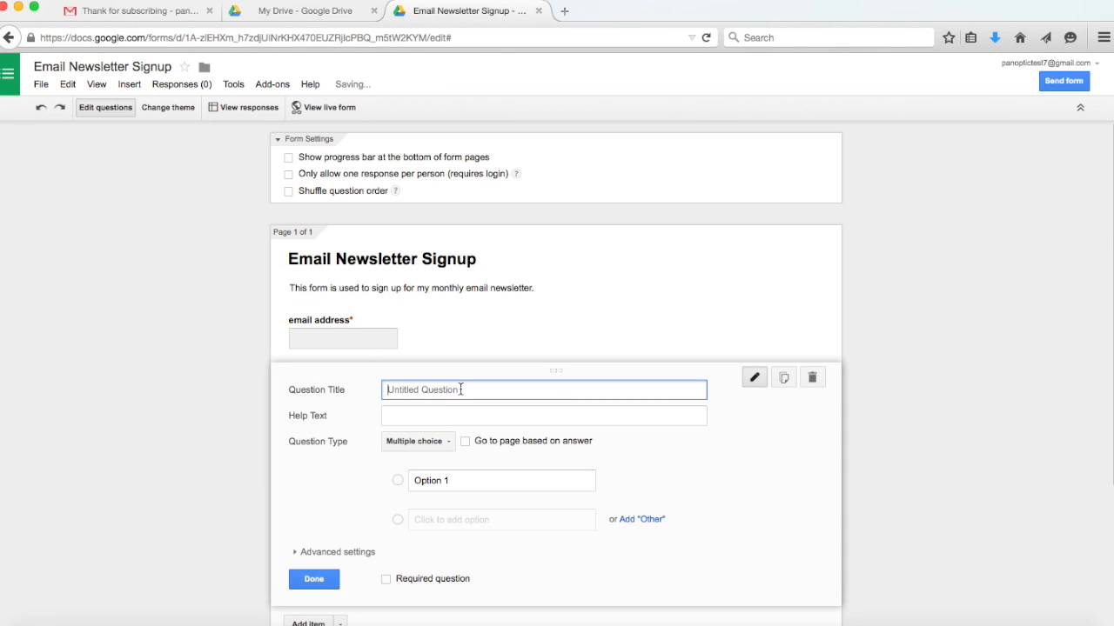
text(Full )
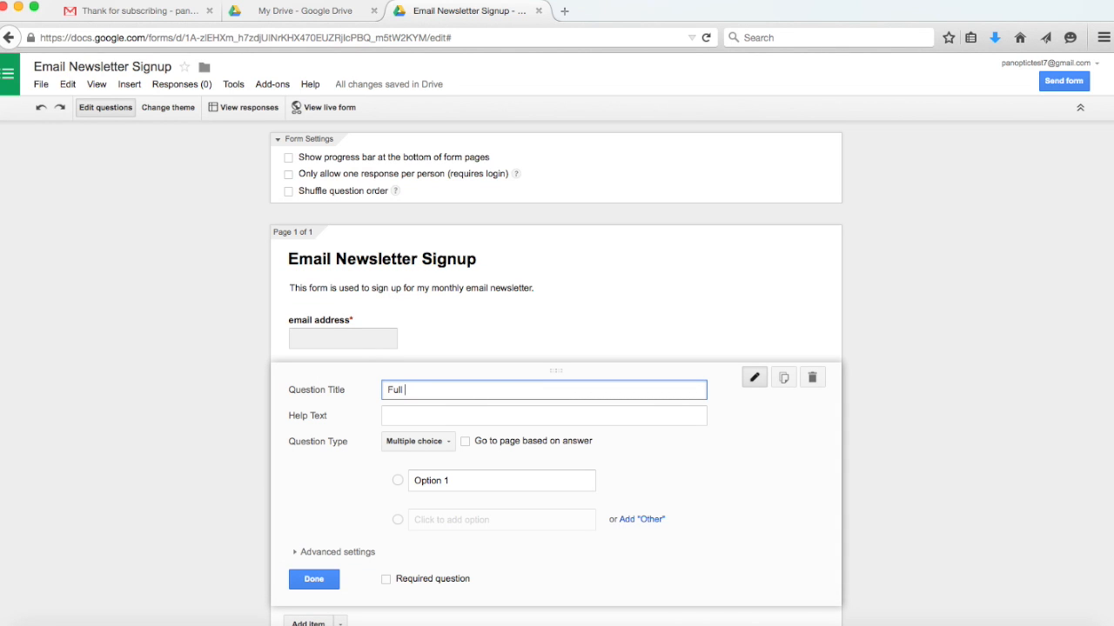
text(Name)
click(451, 444)
click(438, 405)
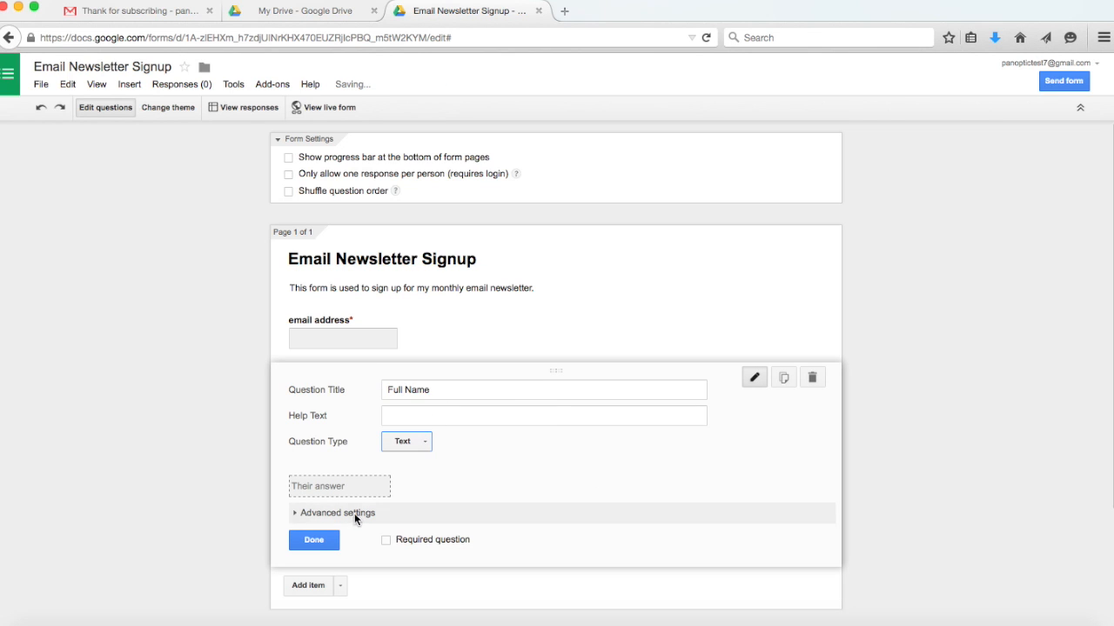
click(319, 540)
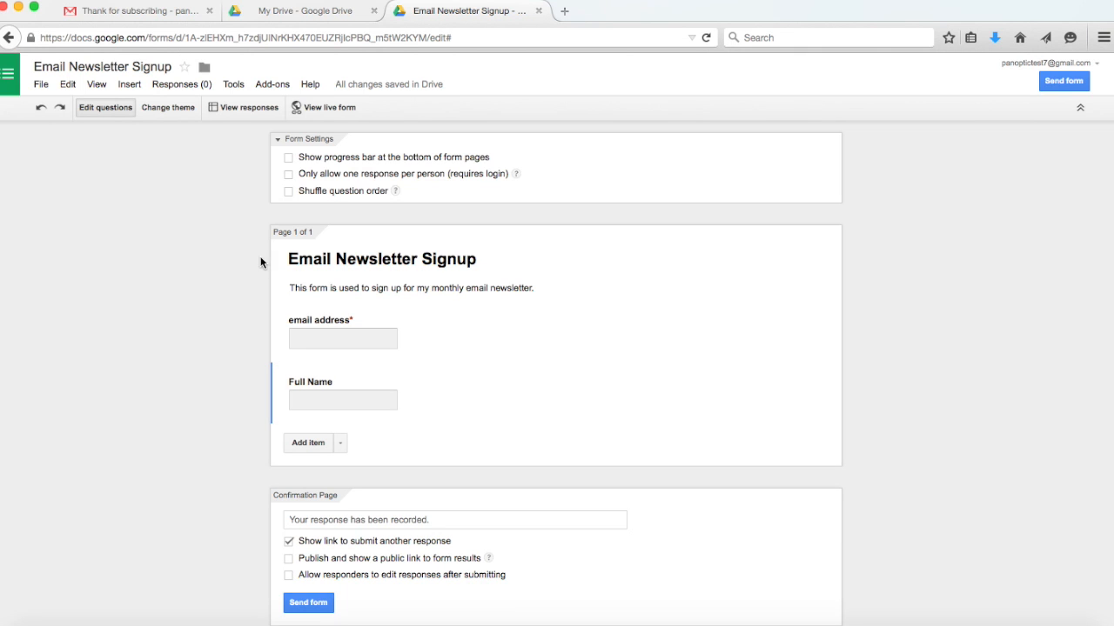
click(162, 107)
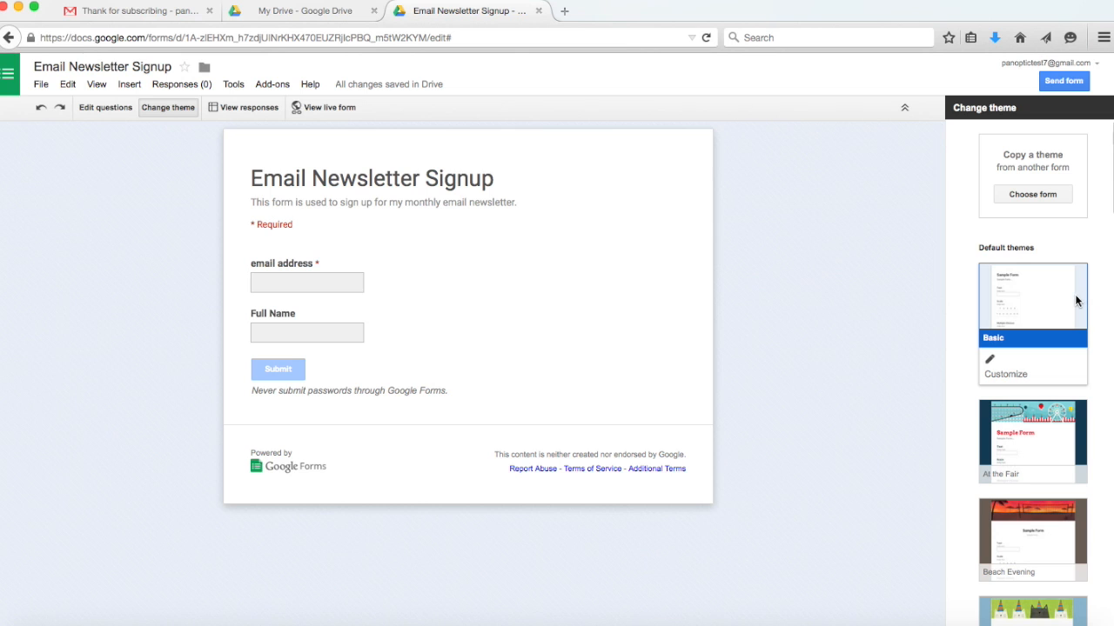
Customize the theme with Panoptic logo.png from My Drive as the header image.
click(1012, 375)
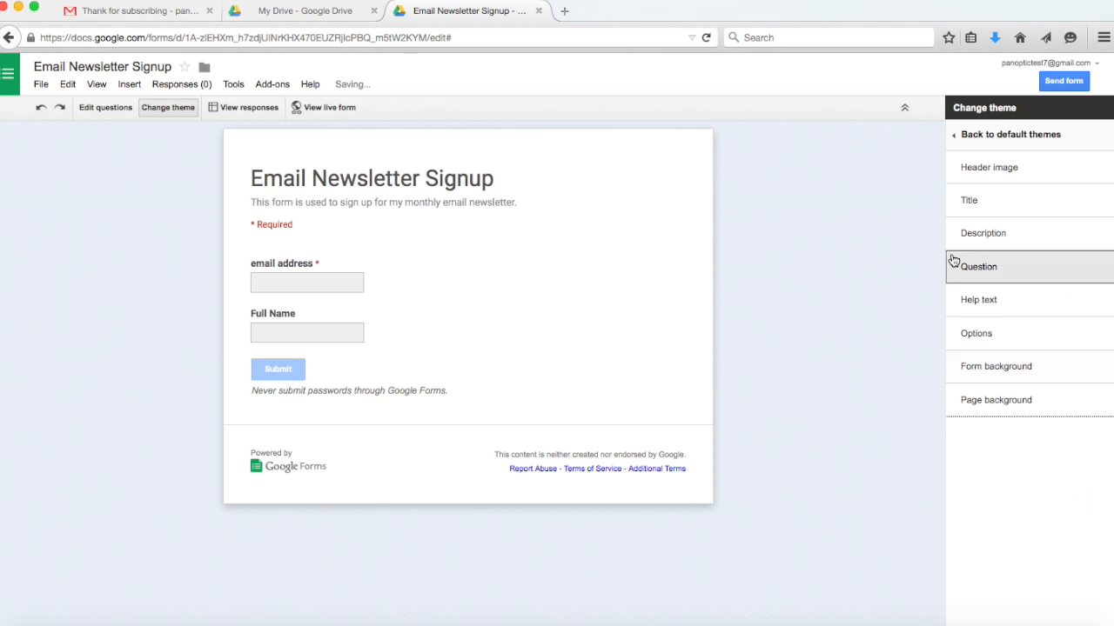
click(999, 168)
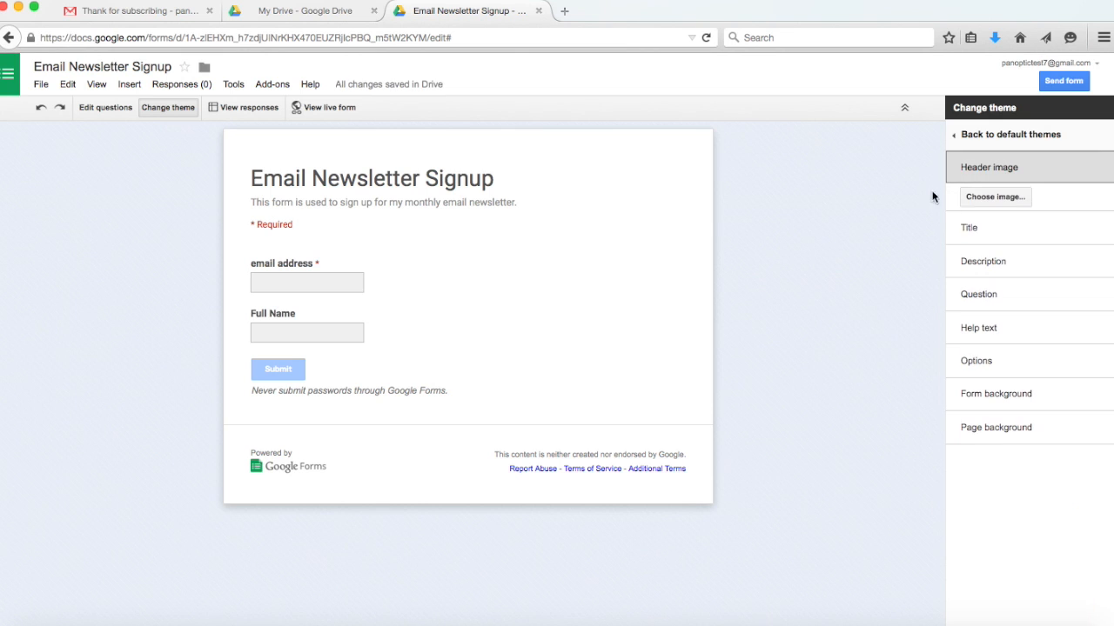
click(987, 197)
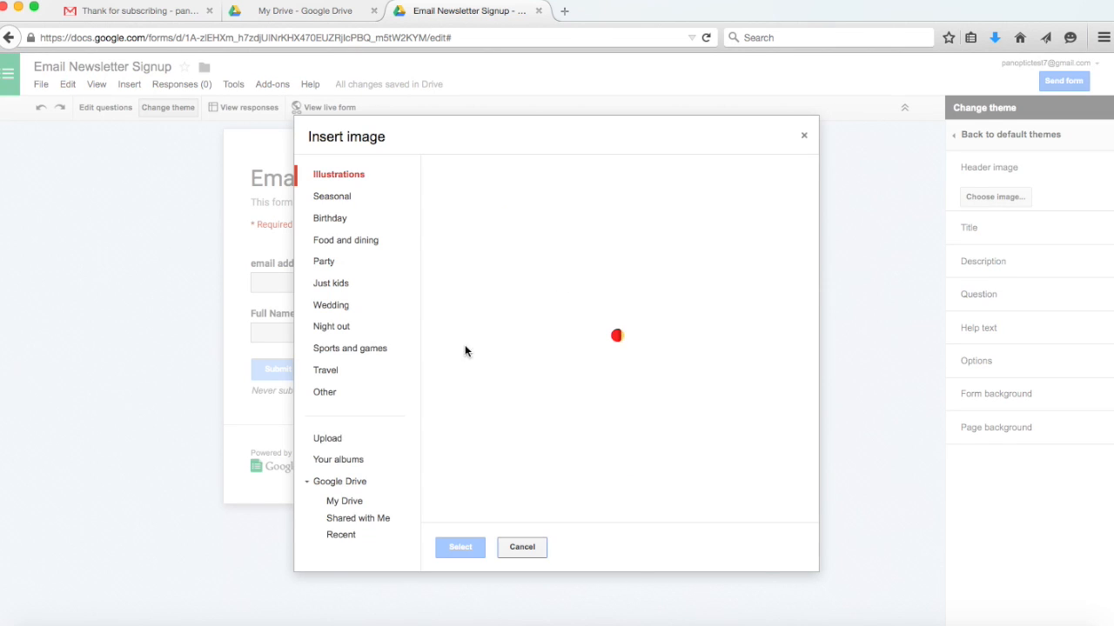
click(350, 509)
click(527, 357)
click(460, 547)
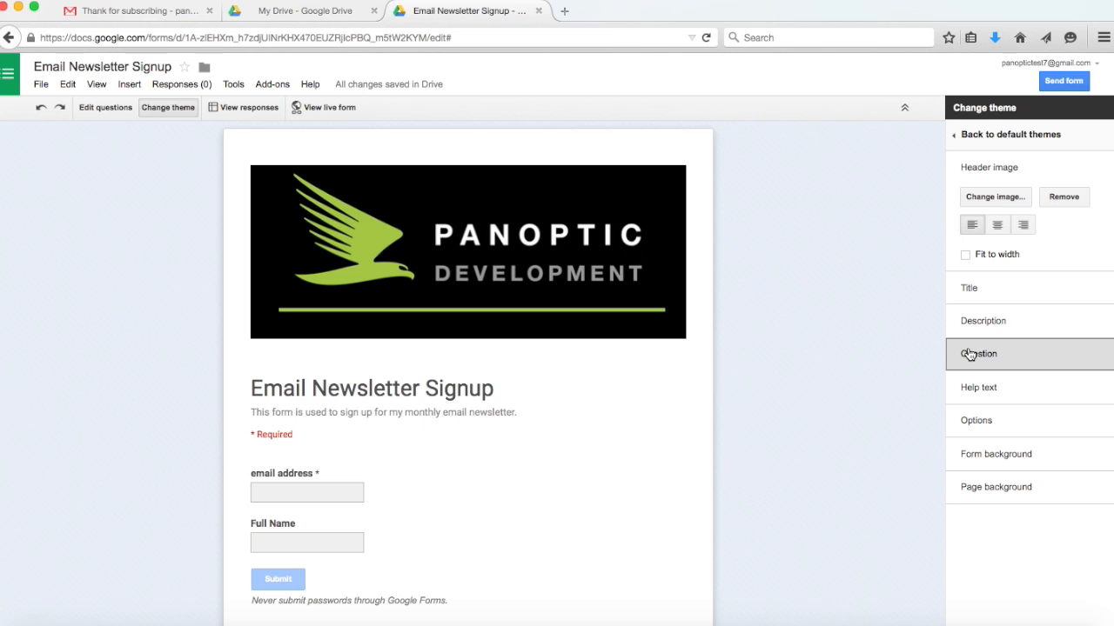
Set the form background colour to light green.
click(975, 454)
click(976, 486)
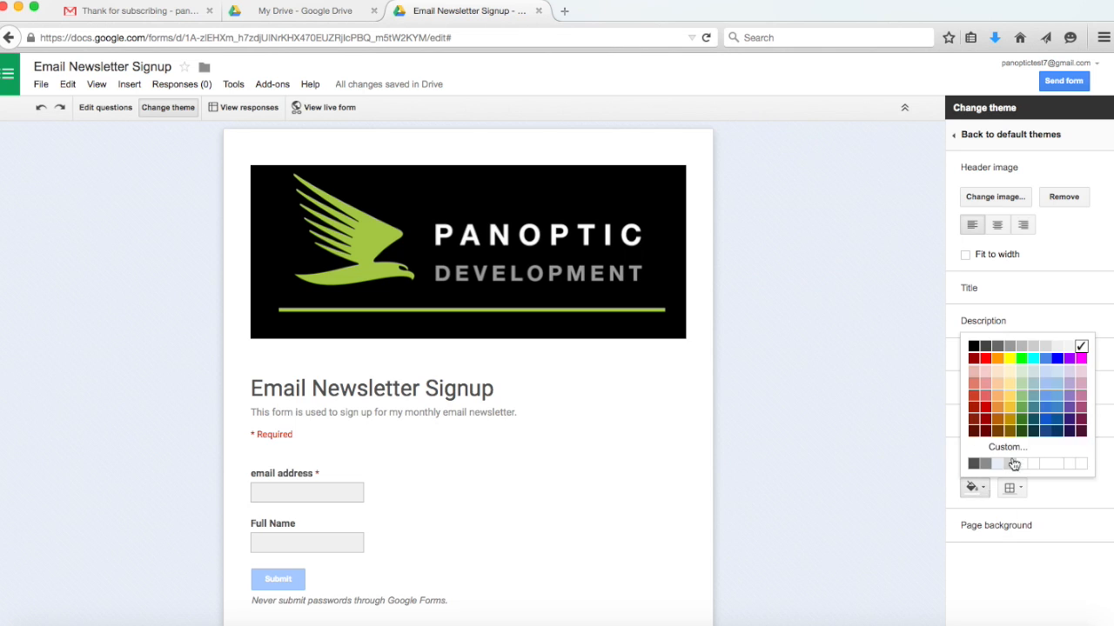
click(1021, 406)
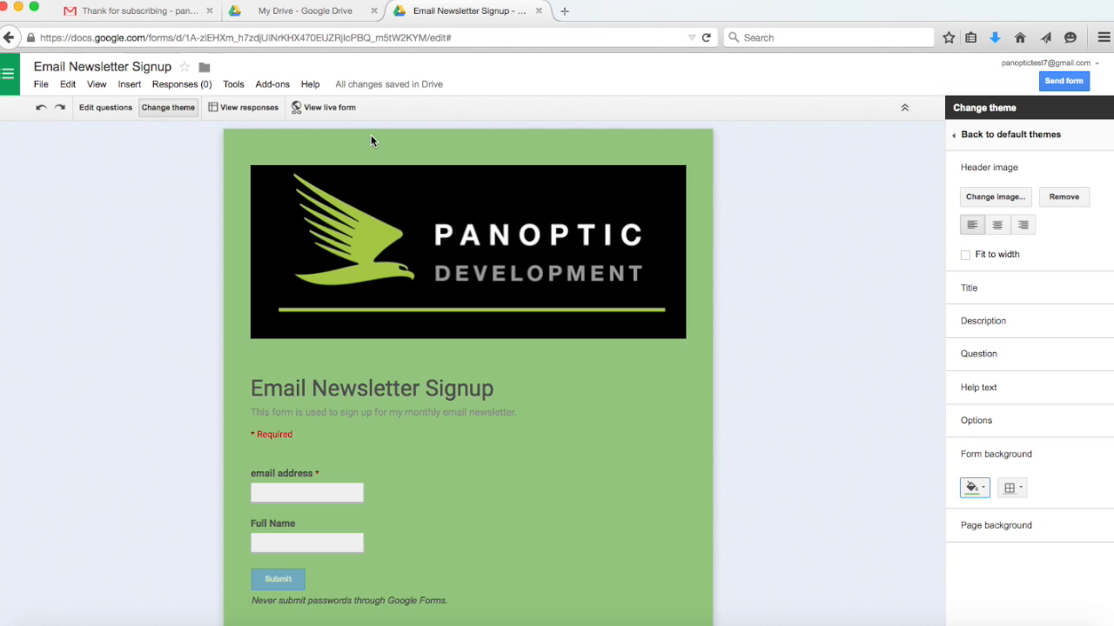
click(341, 106)
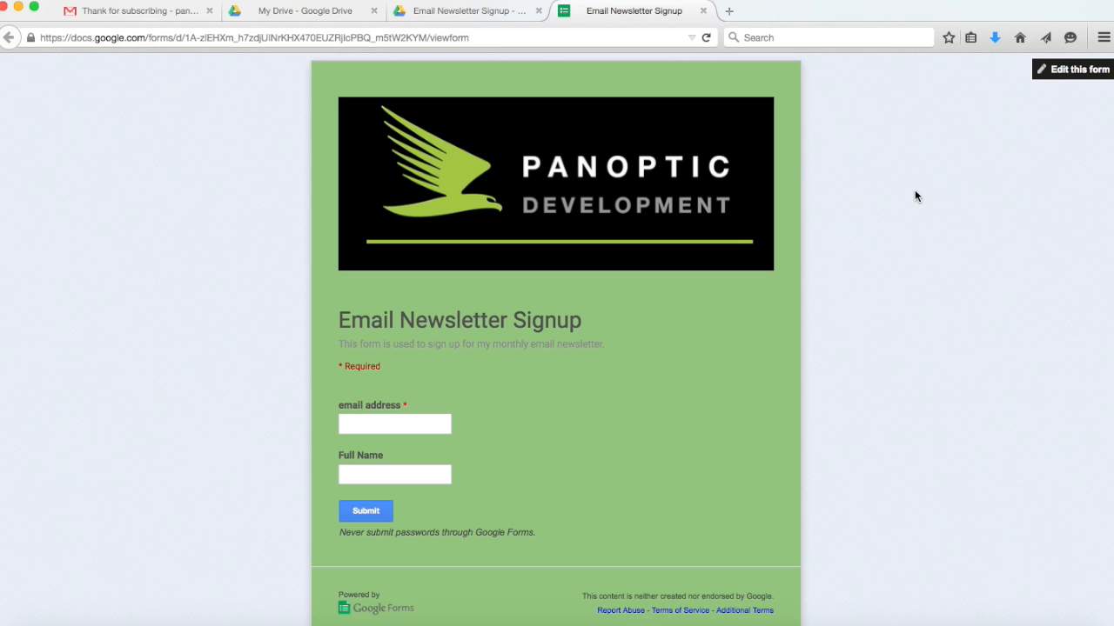
Switch from the live form back to the Email Newsletter Signup editor tab.
click(450, 14)
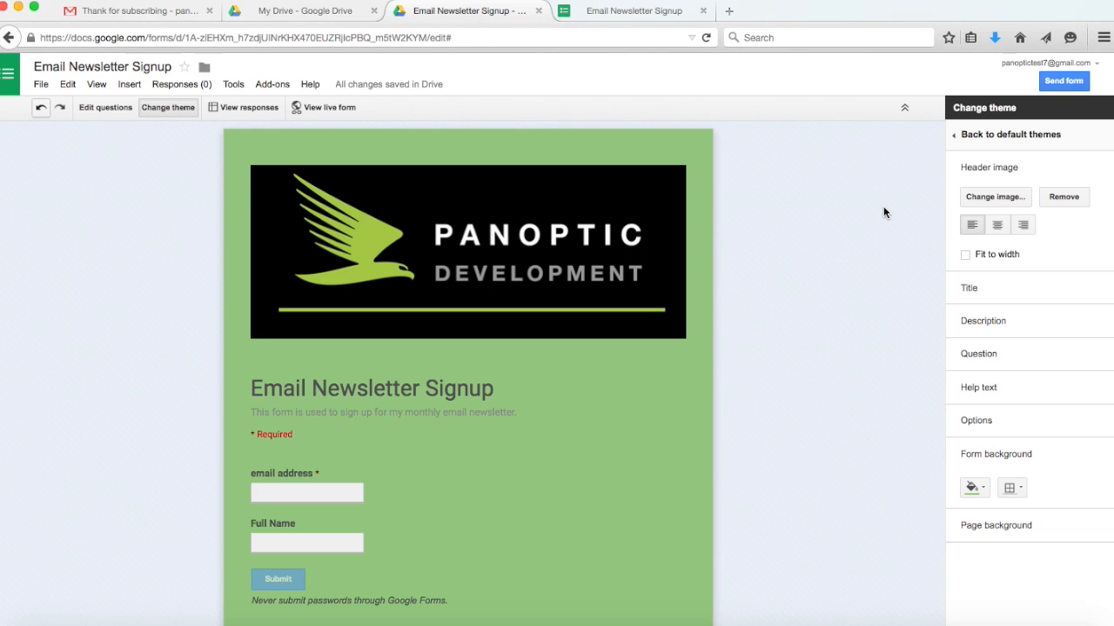
Select the form's iframe embed HTML code for copying.
click(1060, 82)
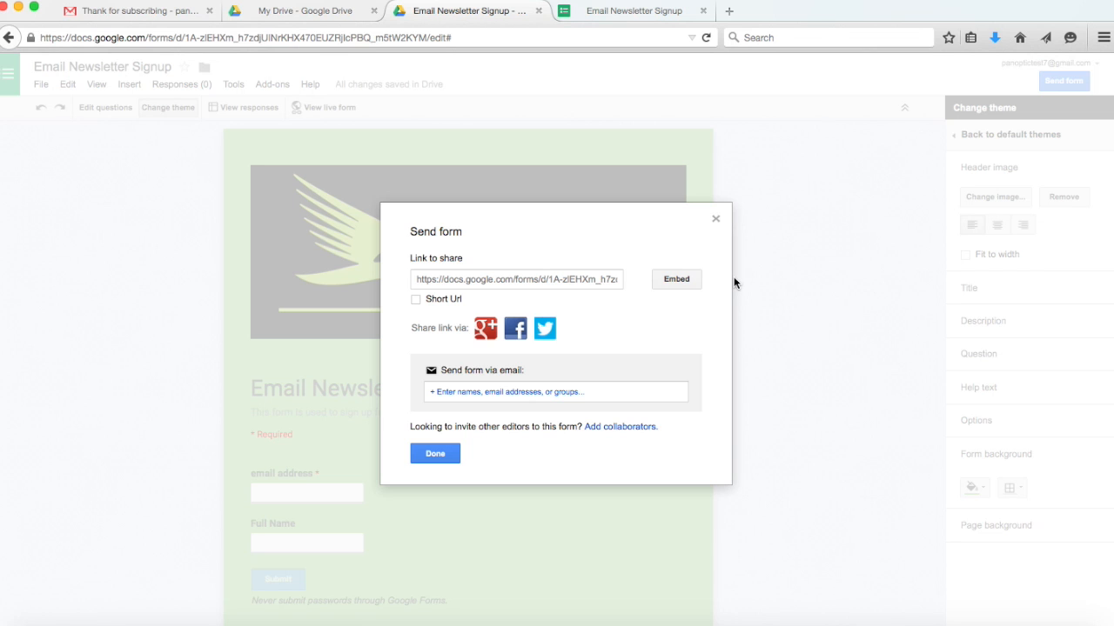
click(673, 286)
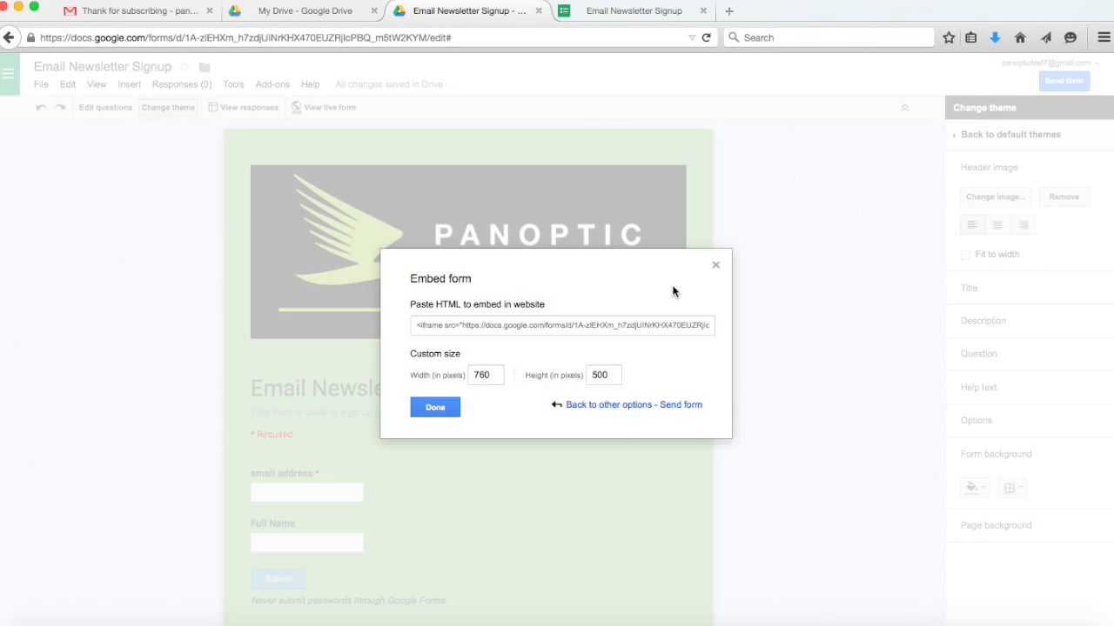
click(483, 323)
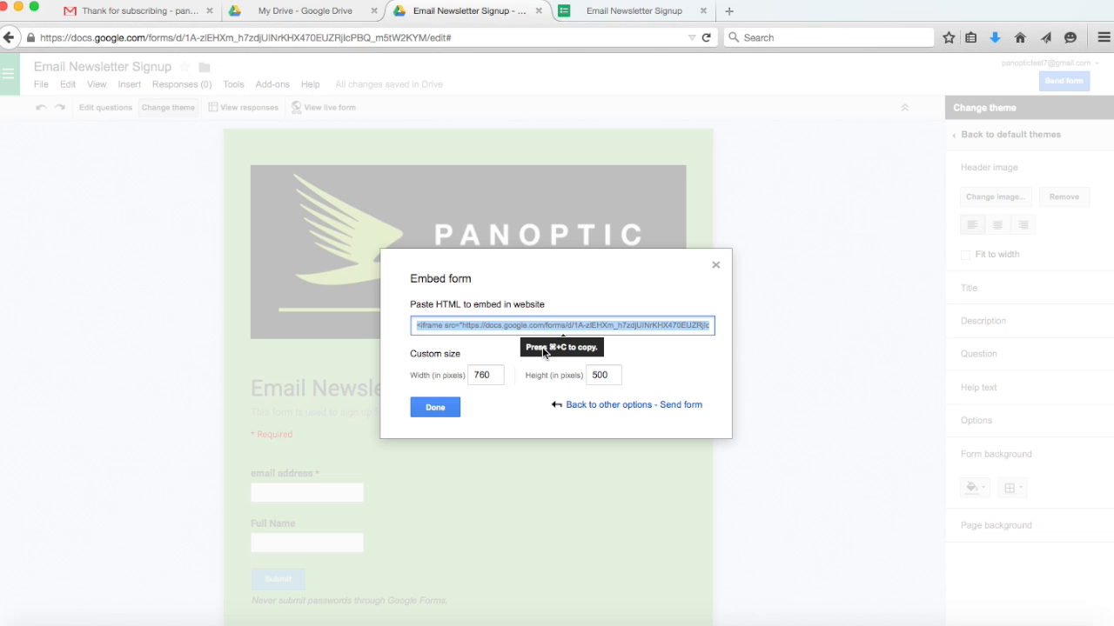
click(435, 408)
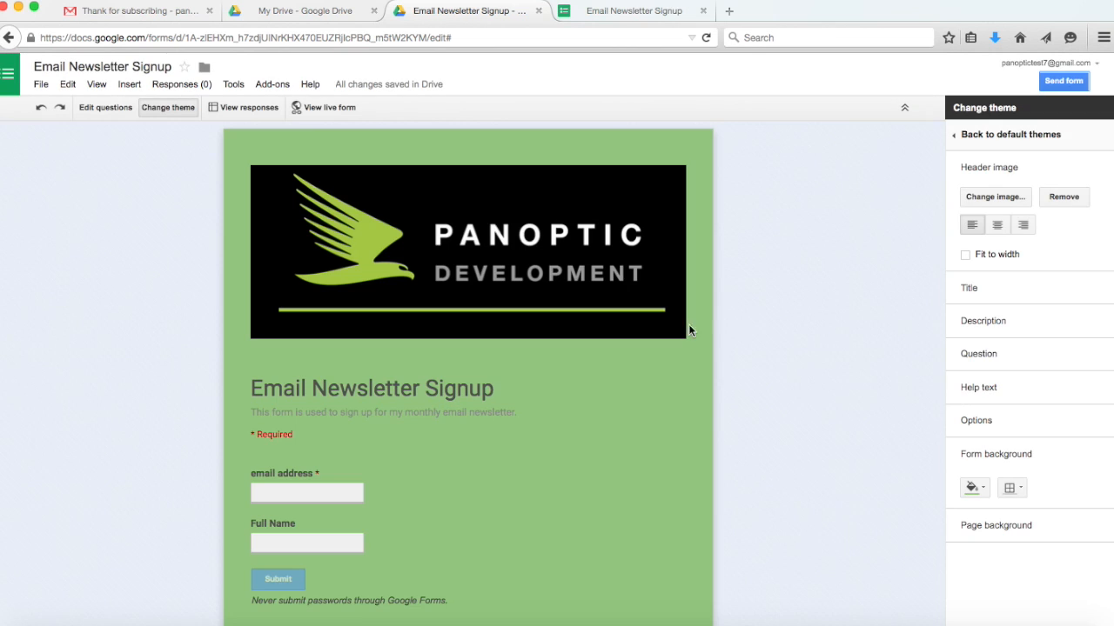
Select the form's shareable link for copying.
click(1065, 81)
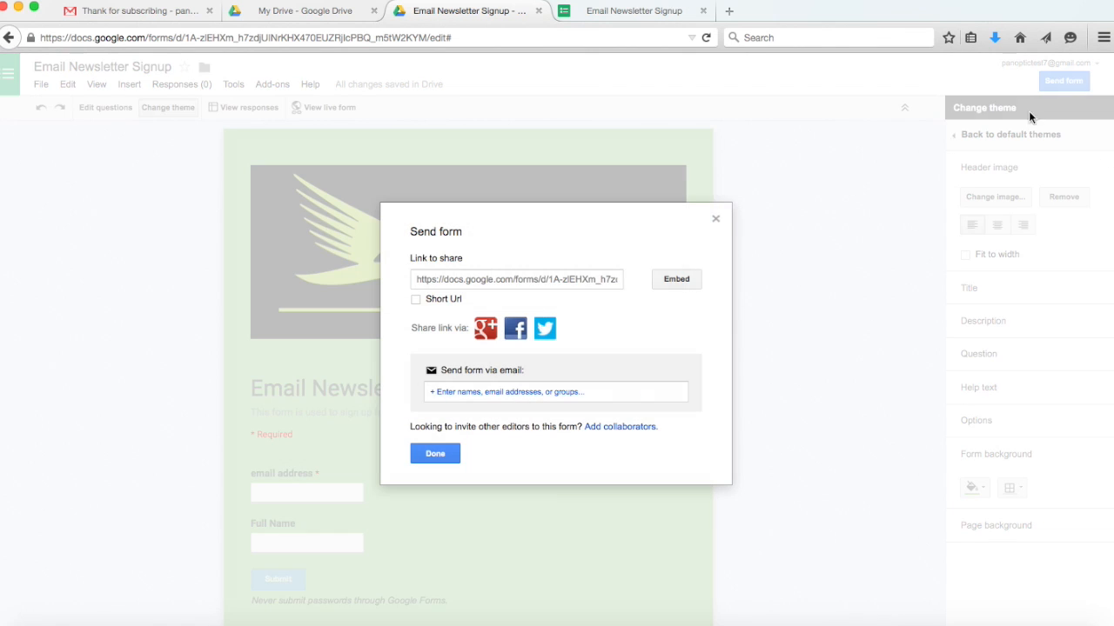
click(546, 285)
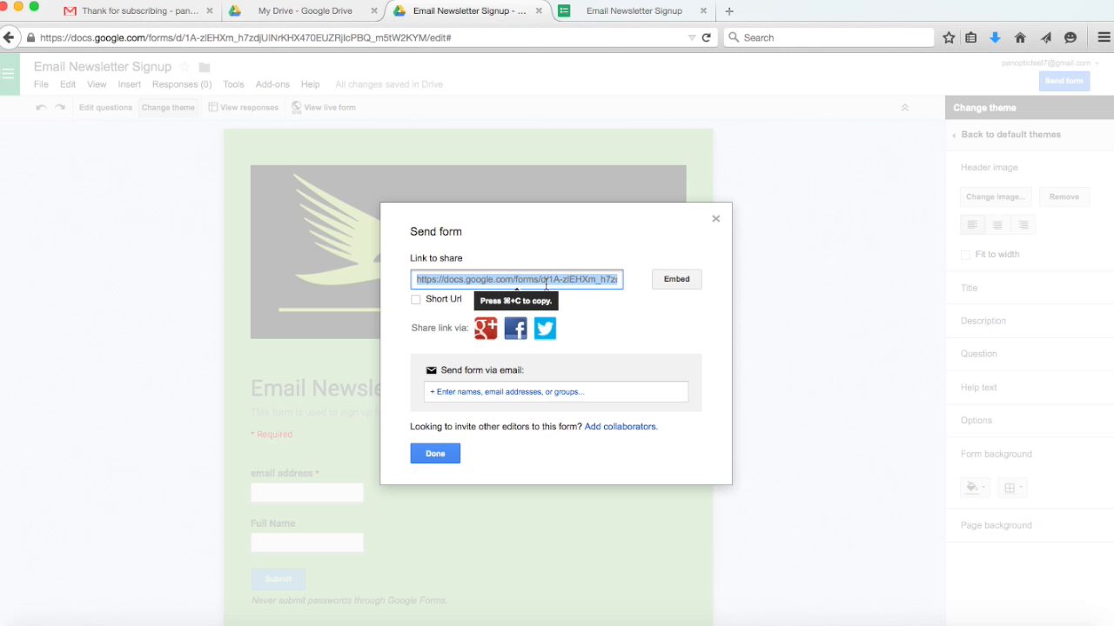
click(715, 219)
click(635, 11)
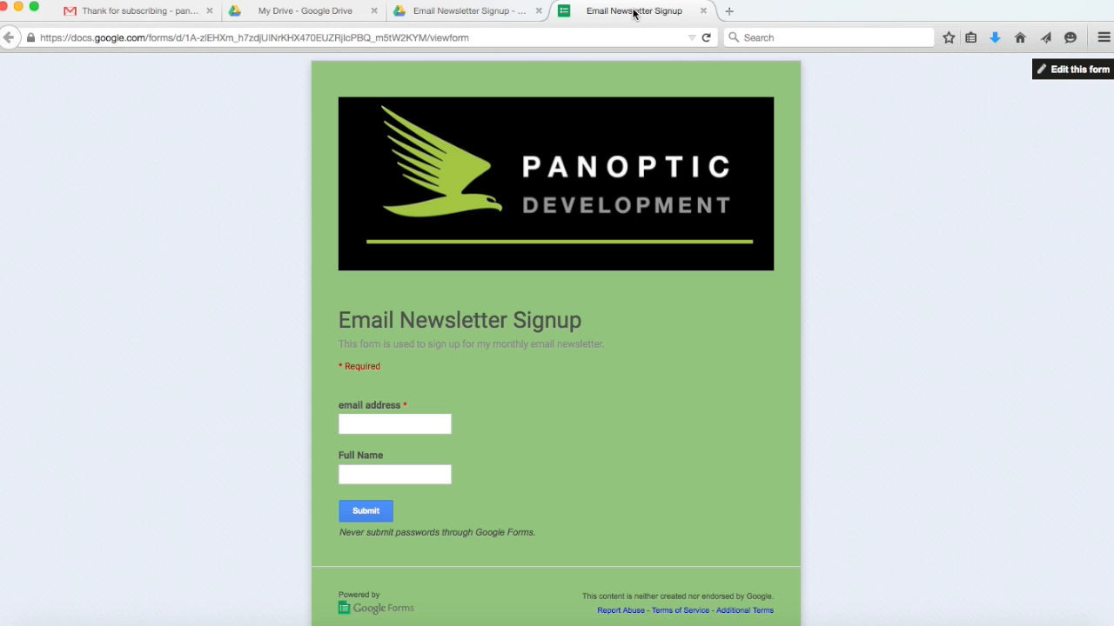
Return to the editor's questions view and open the linked responses spreadsheet.
click(433, 12)
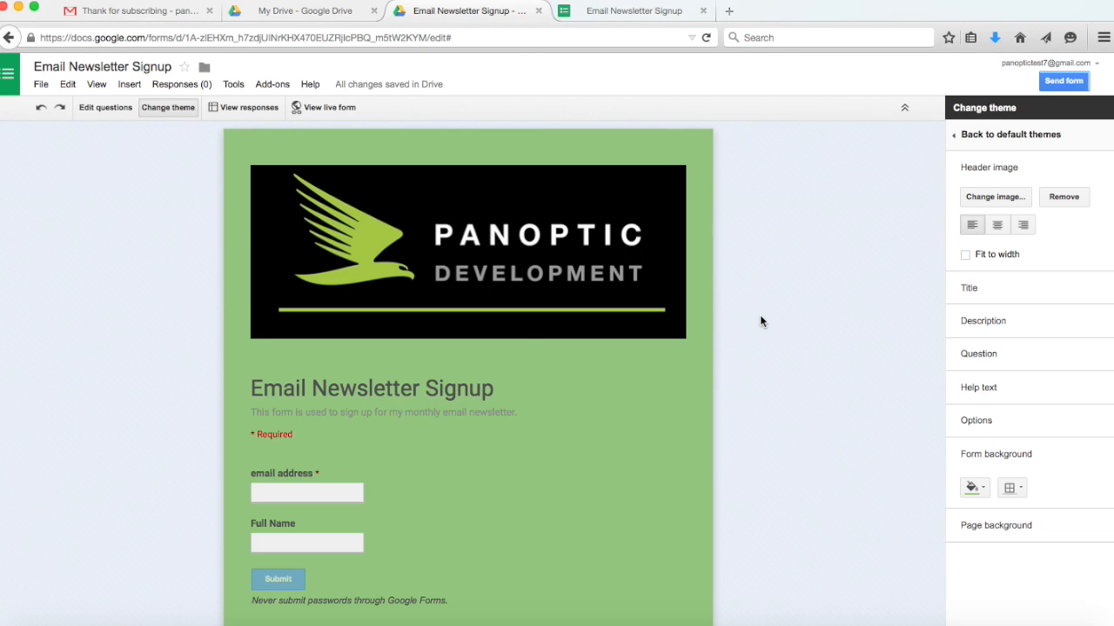
click(114, 108)
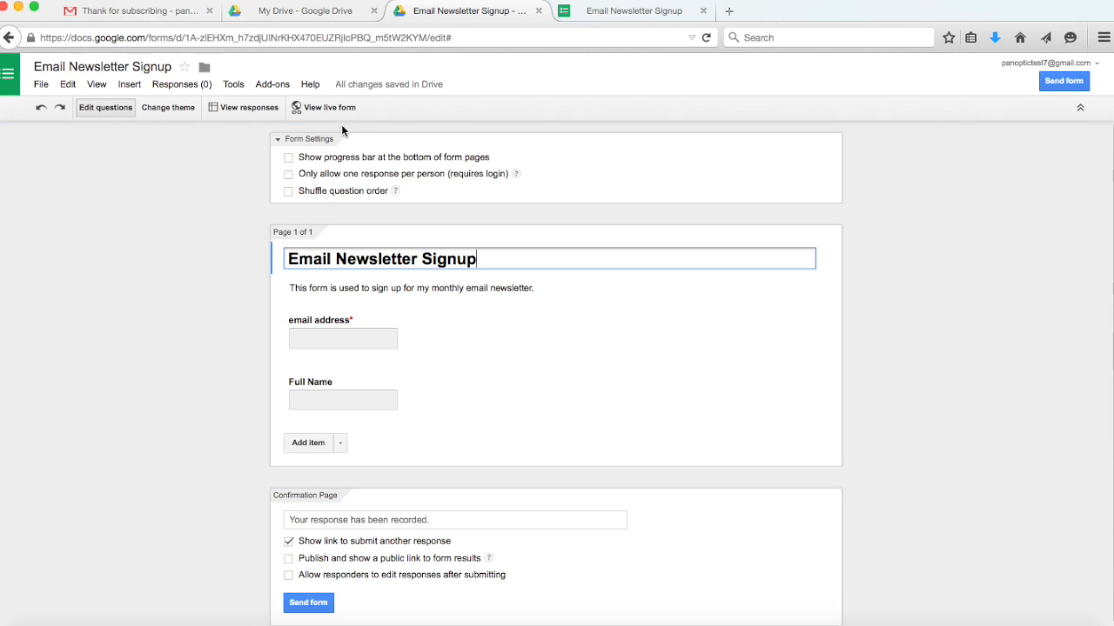
click(271, 113)
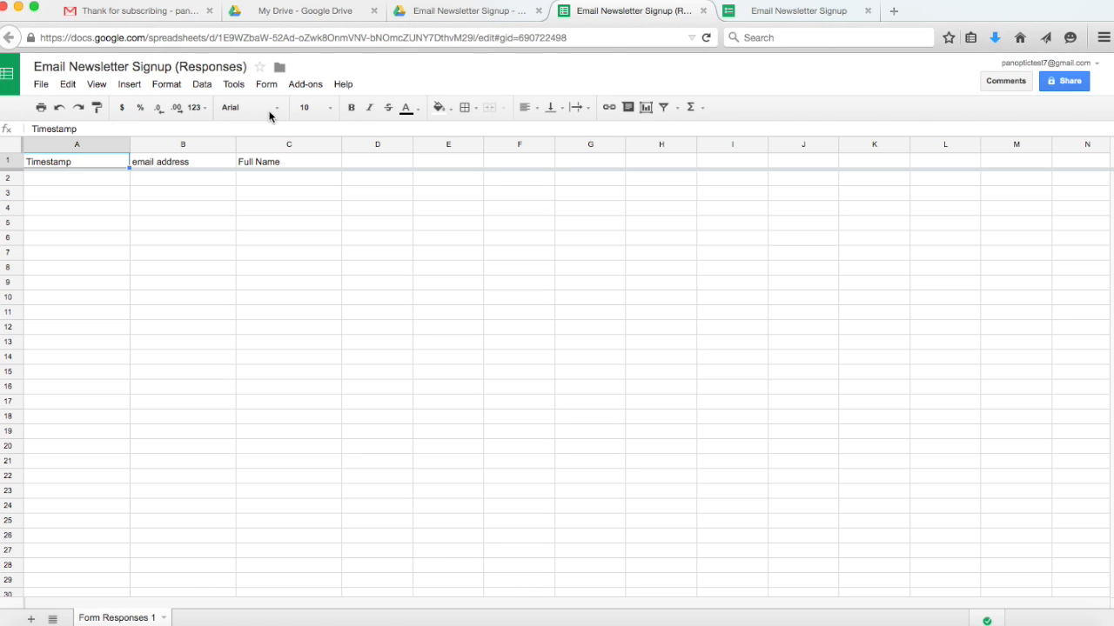
Search the add-on gallery for 'formmule' to confirm formMule is installed.
click(302, 90)
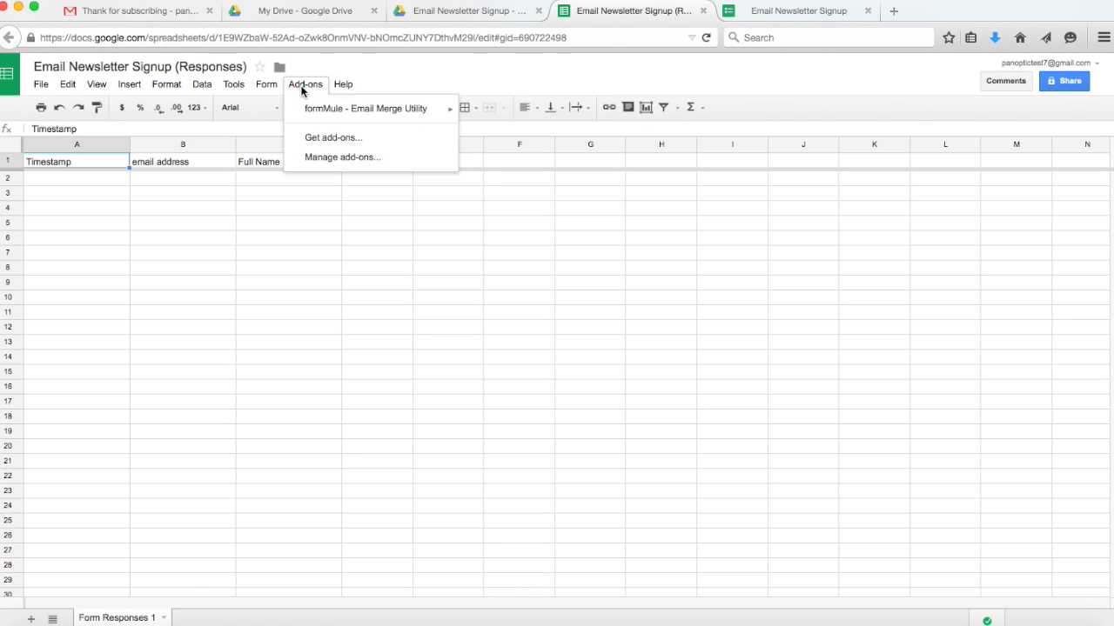
click(320, 141)
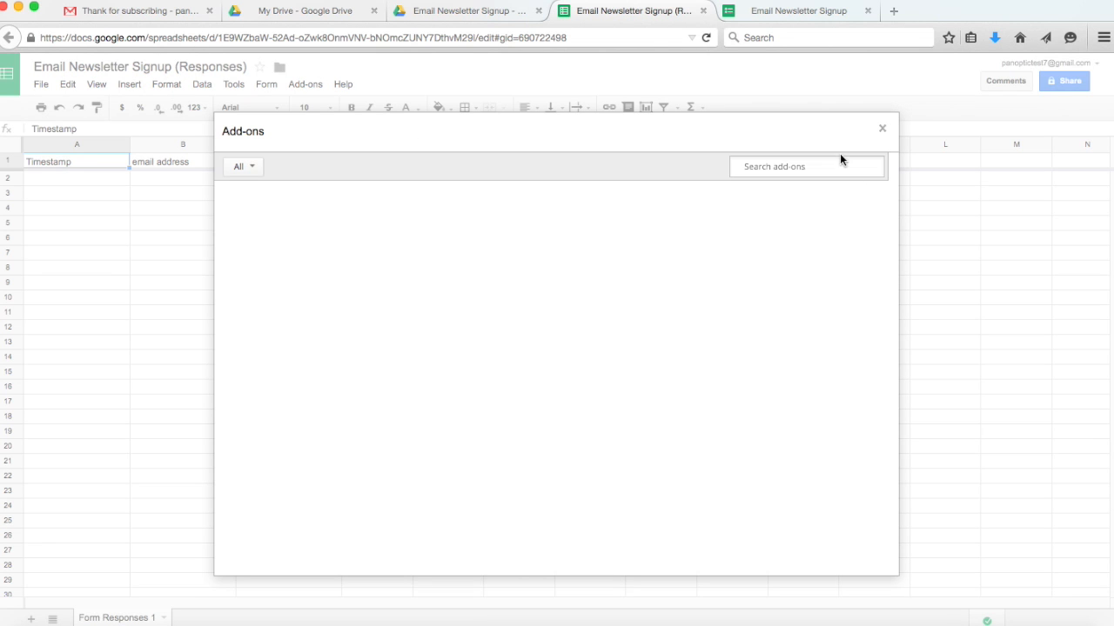
click(805, 169)
text(fo)
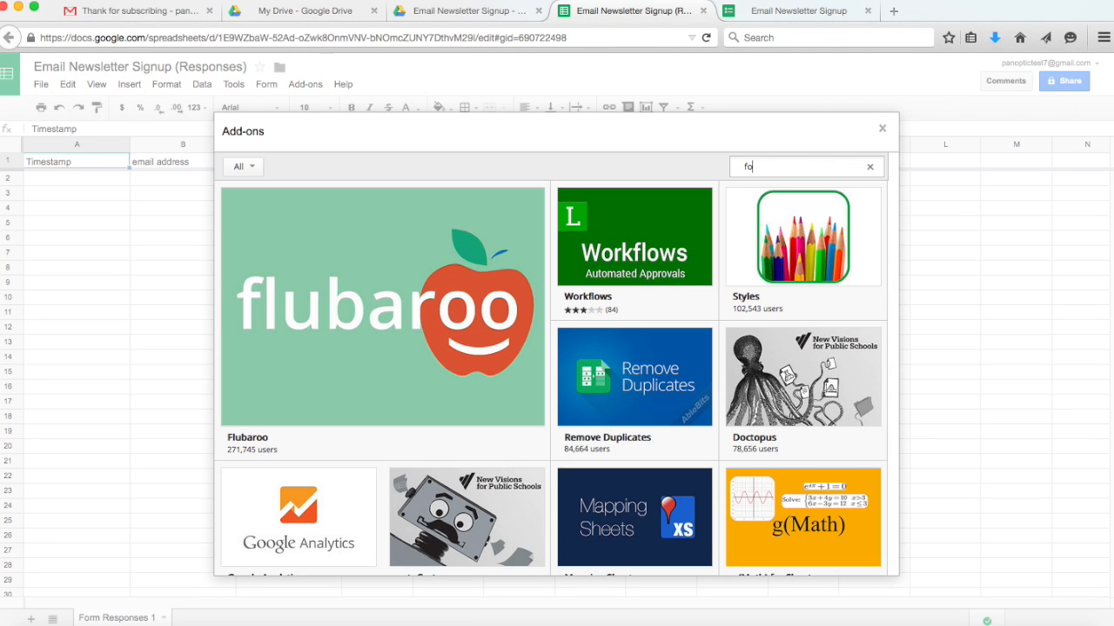
text(rmmule)
key(Return)
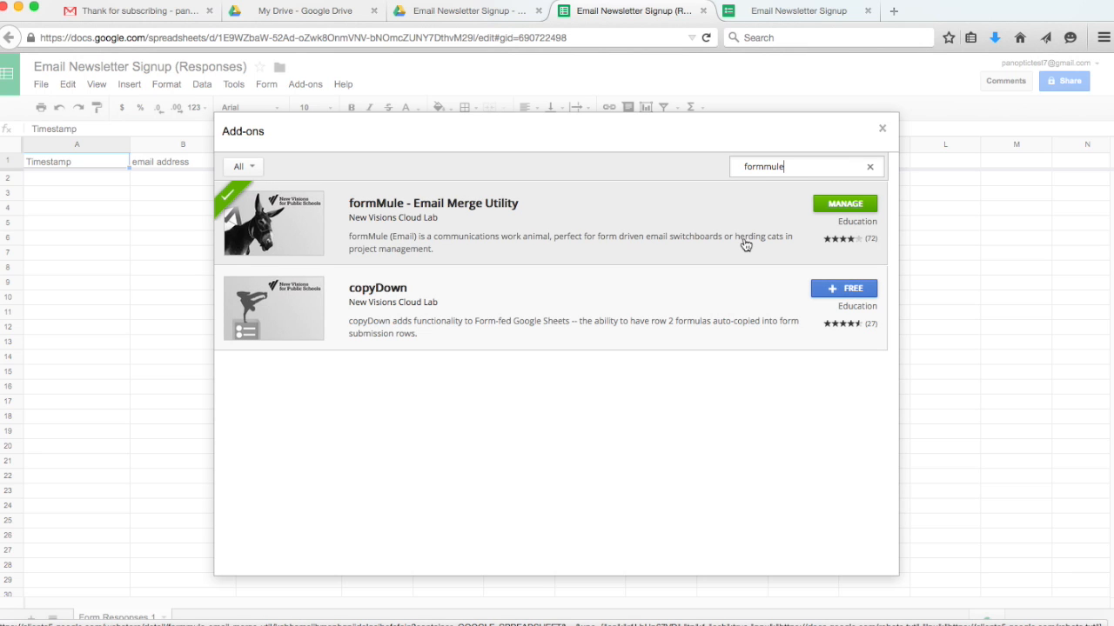
click(881, 129)
click(319, 84)
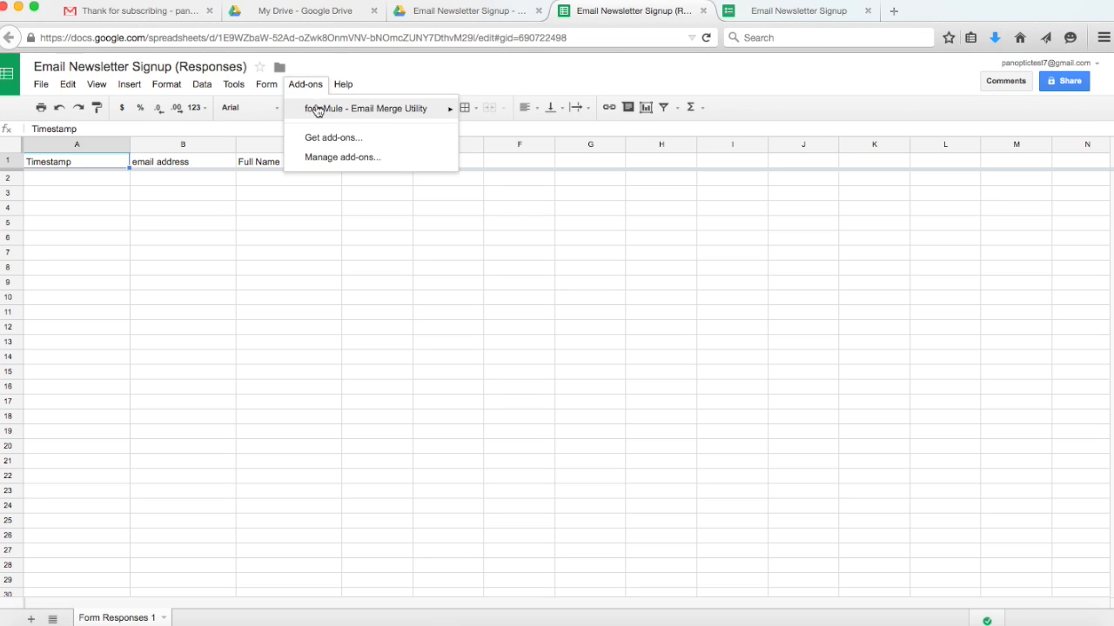
Launch formMule, enable the form-submit trigger, and use Form Responses 1 as source sheet.
mouse_move(327, 117)
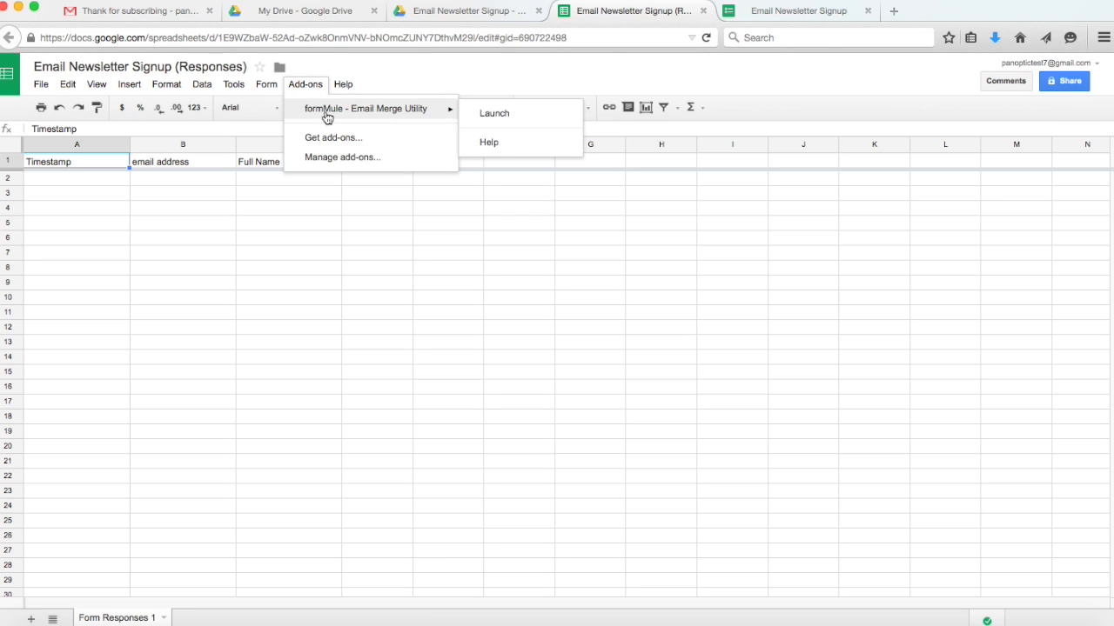
click(496, 112)
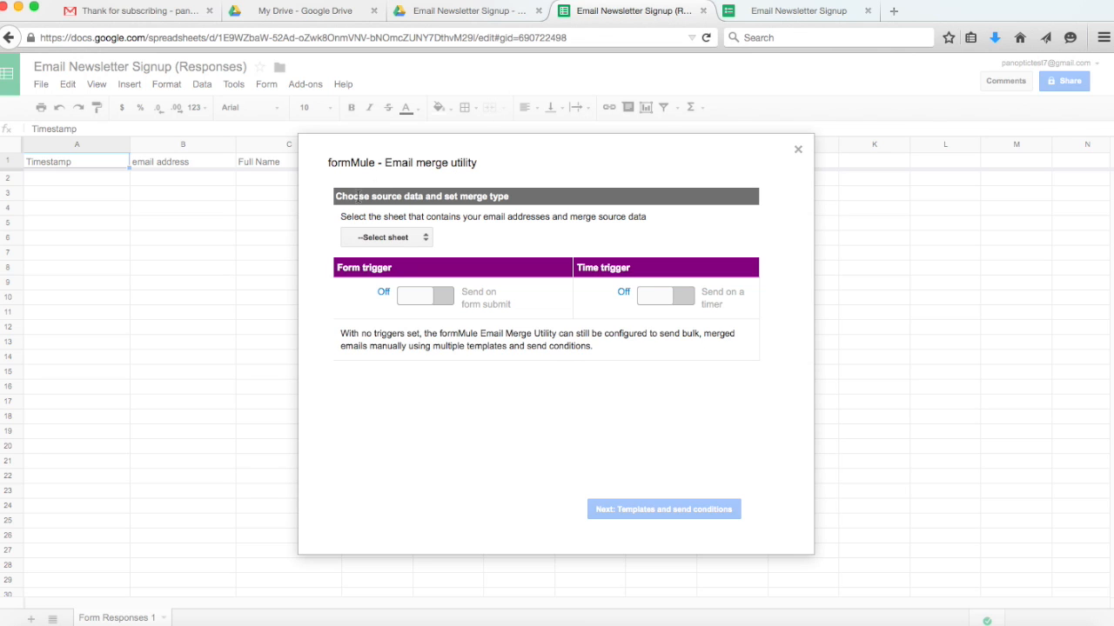
click(449, 301)
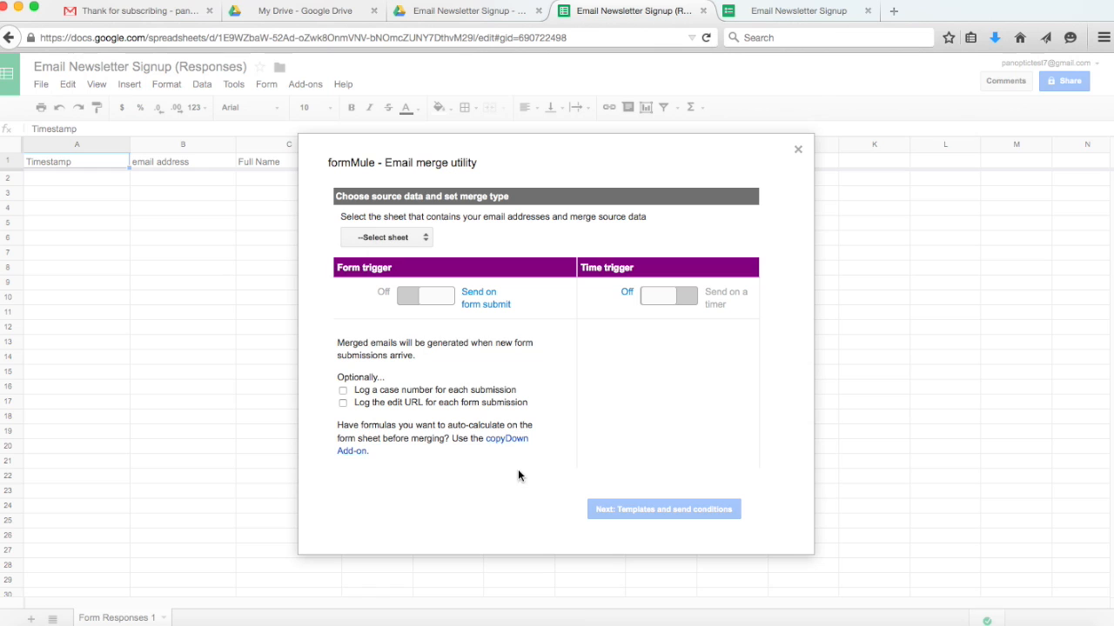
click(426, 238)
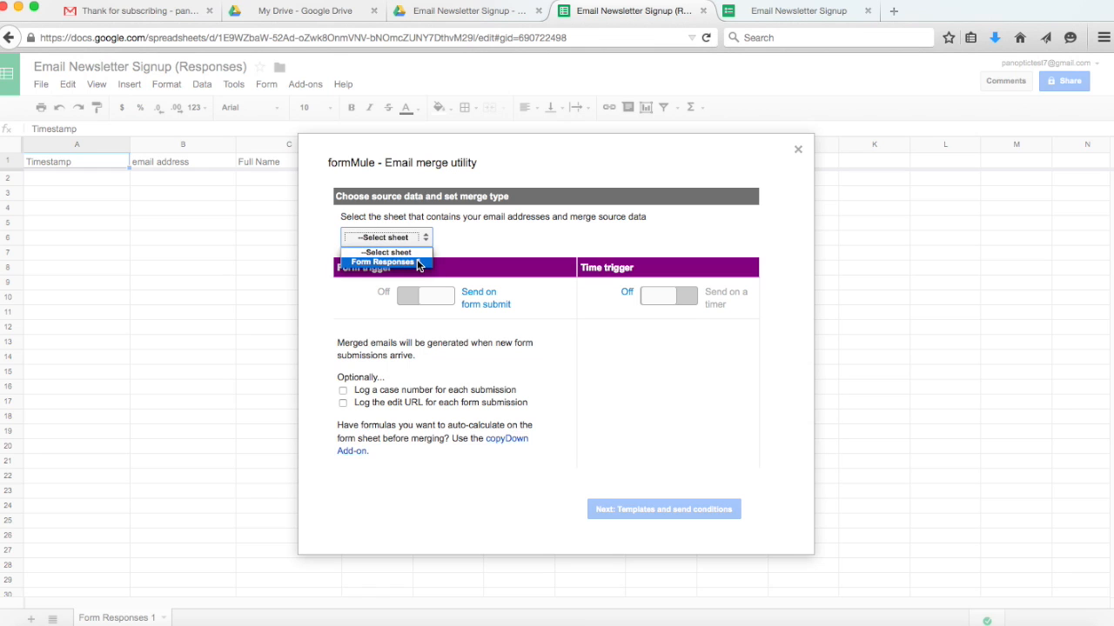
click(417, 262)
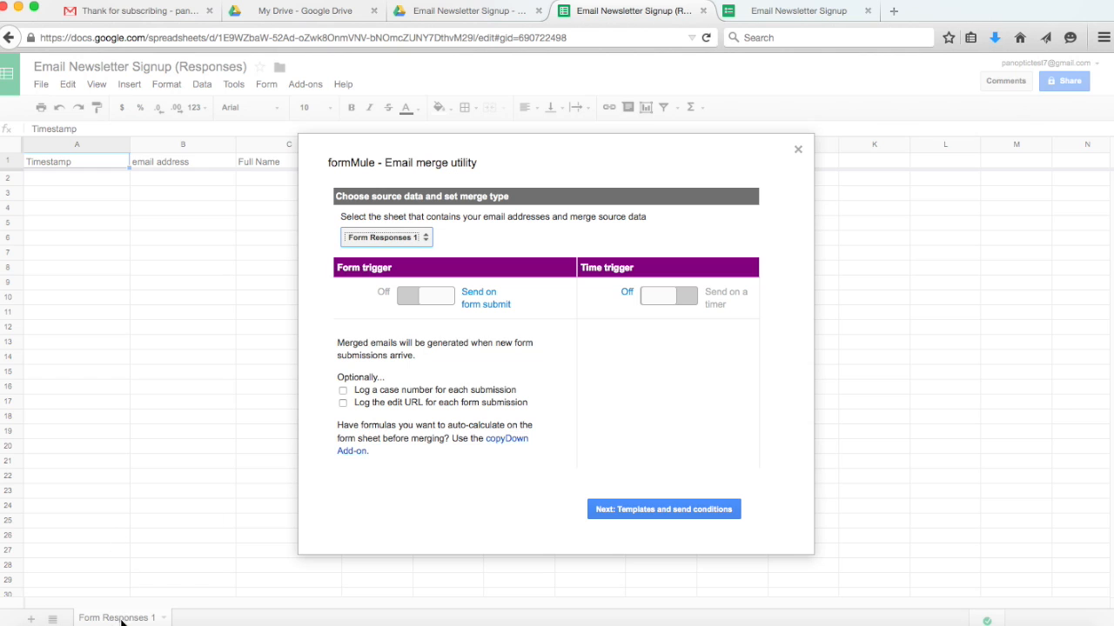
Keep one email template with '--Send for all rows' condition and save the template settings.
click(662, 512)
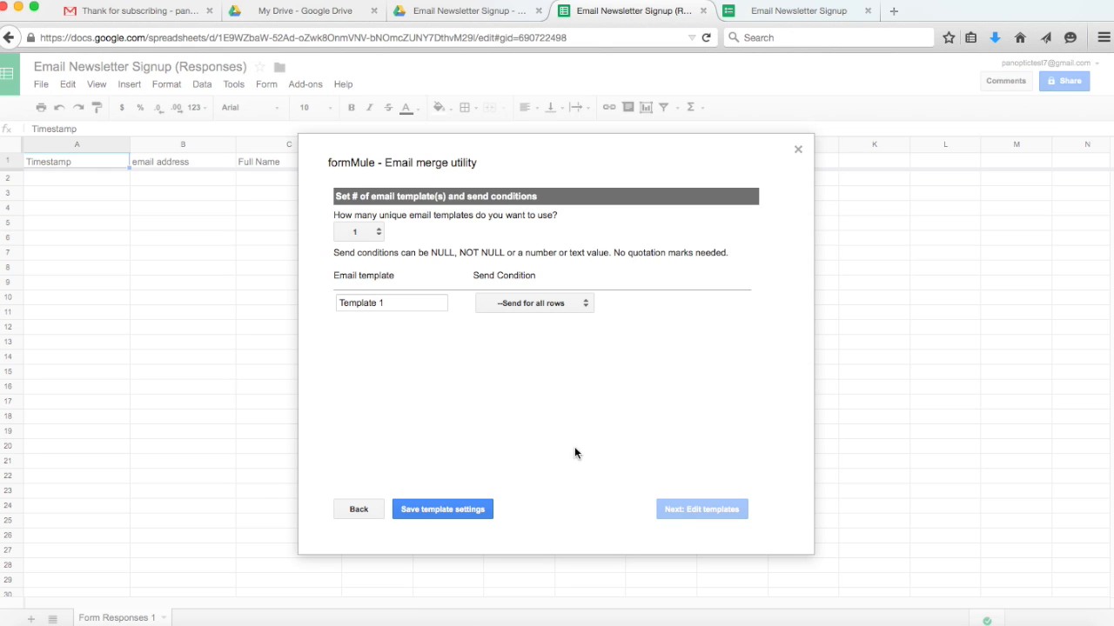
click(377, 234)
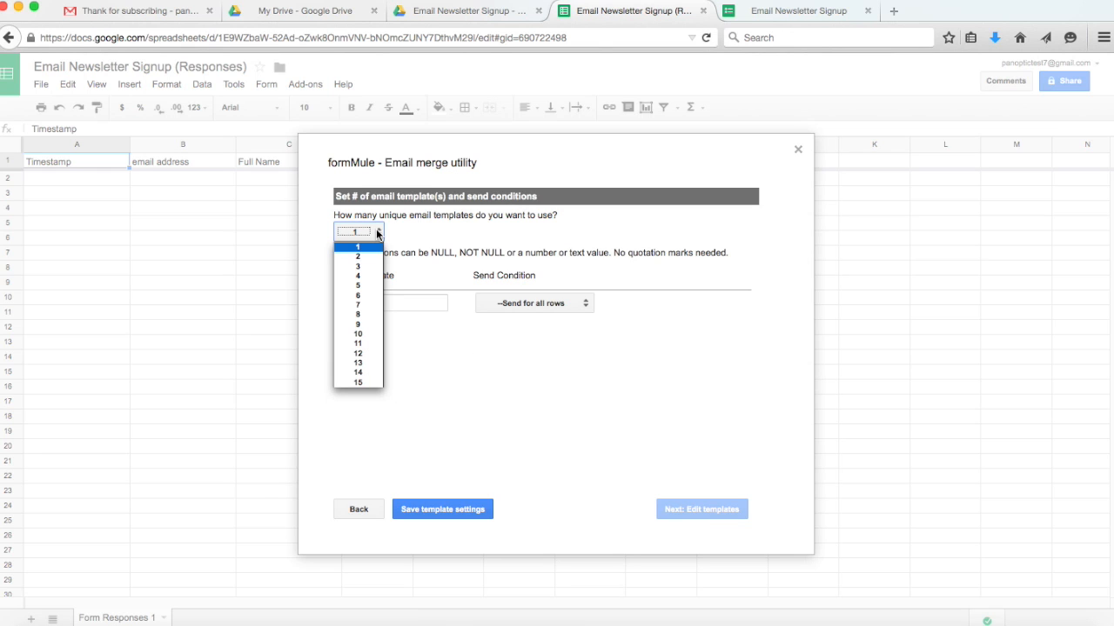
click(376, 233)
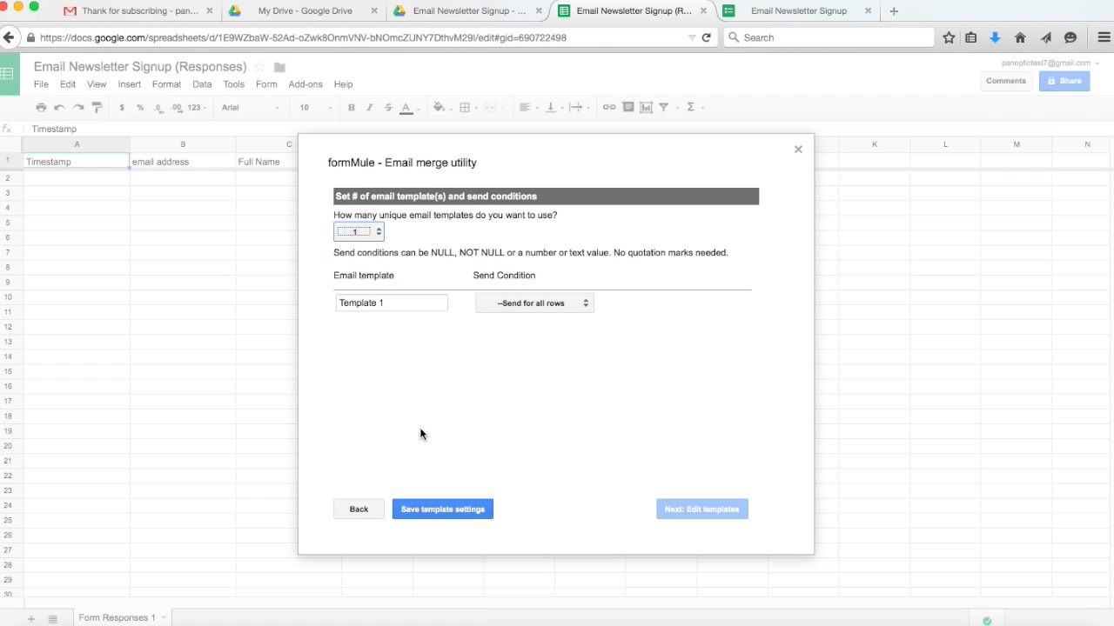
click(535, 304)
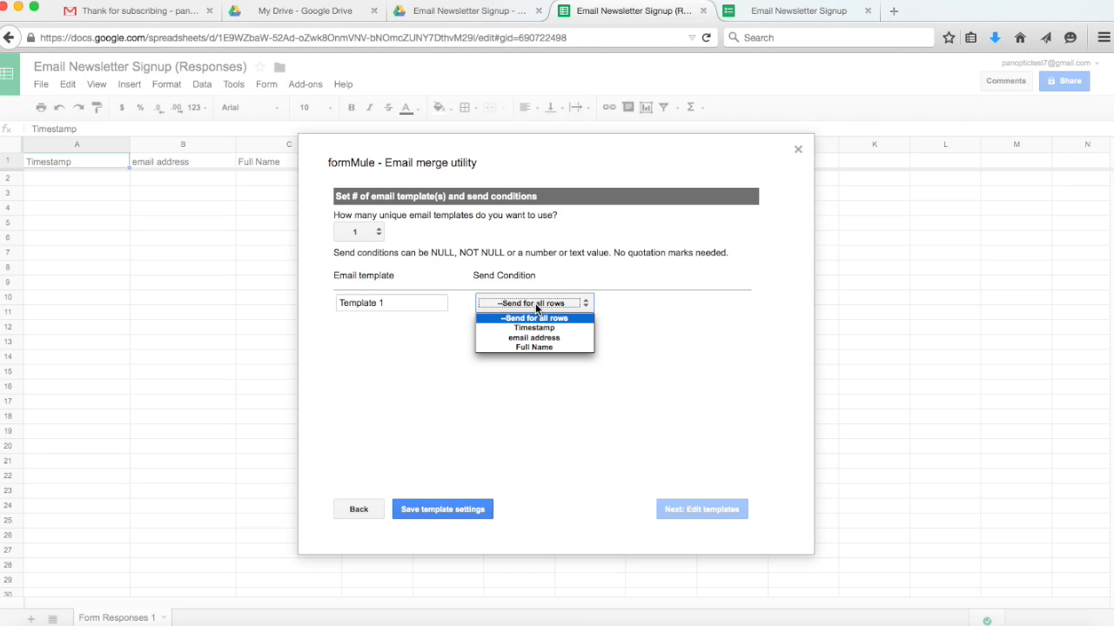
click(506, 438)
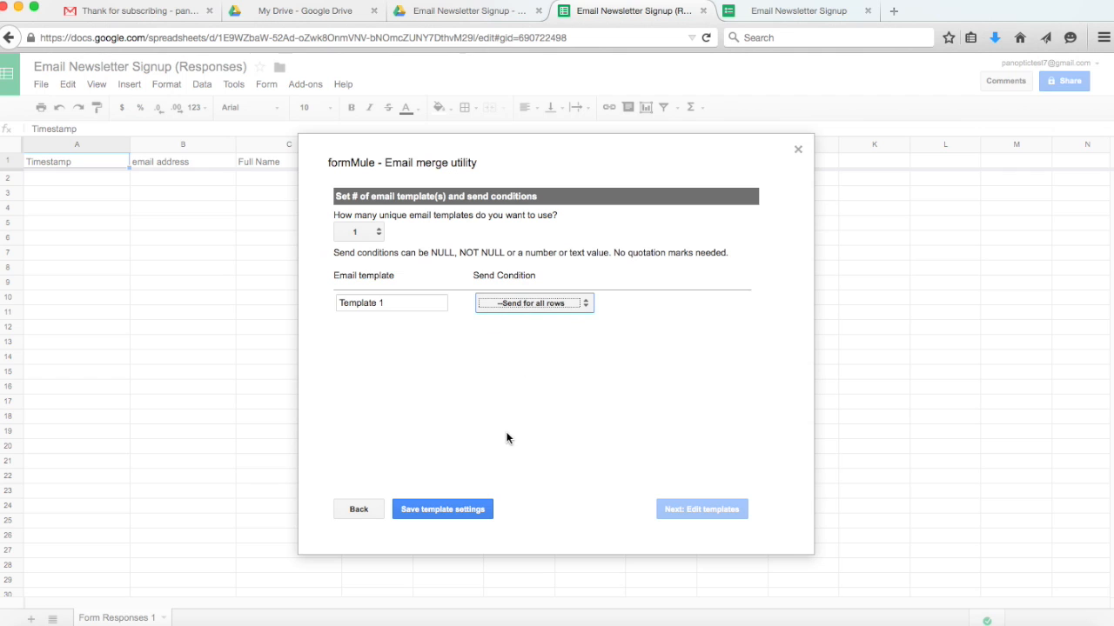
click(453, 506)
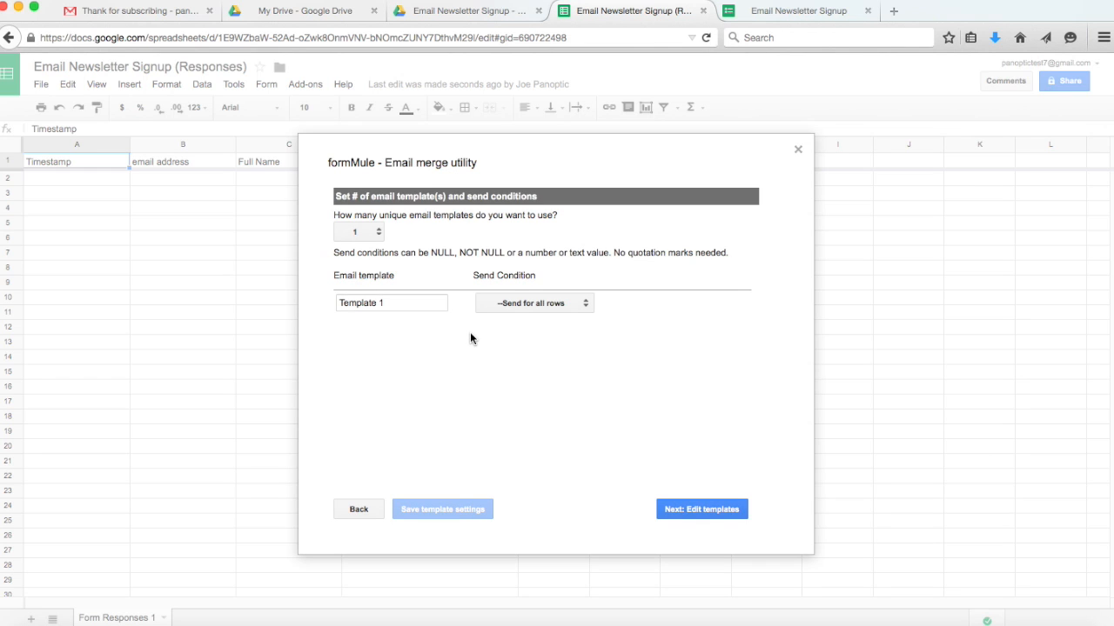
Address Template 1 to the <<email address>> tag with subject 'Thank you for signing up'.
click(715, 509)
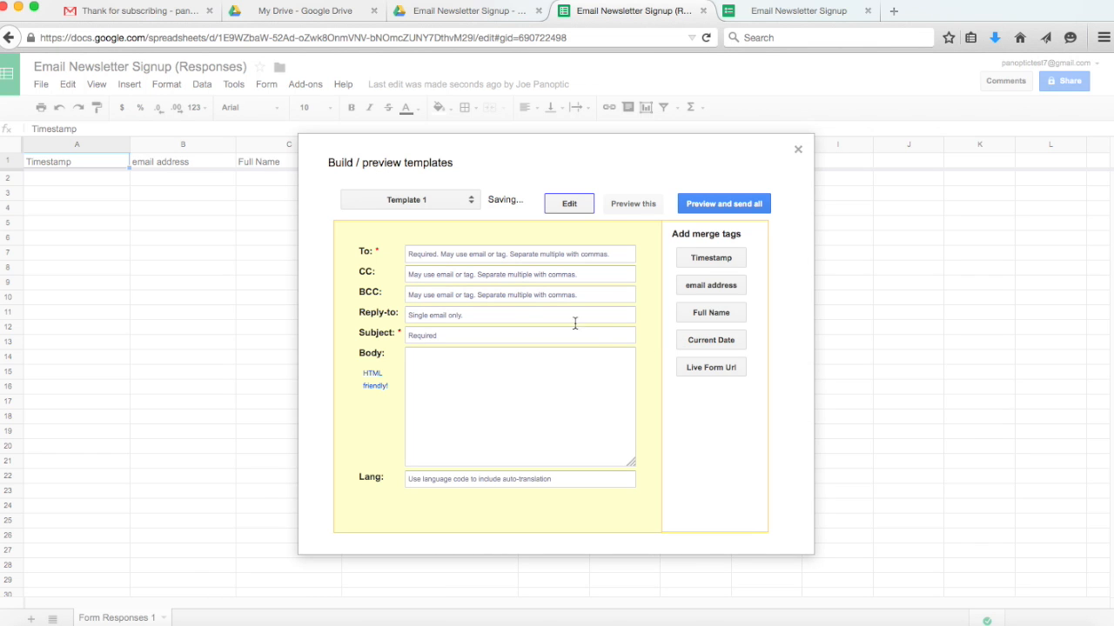
click(508, 258)
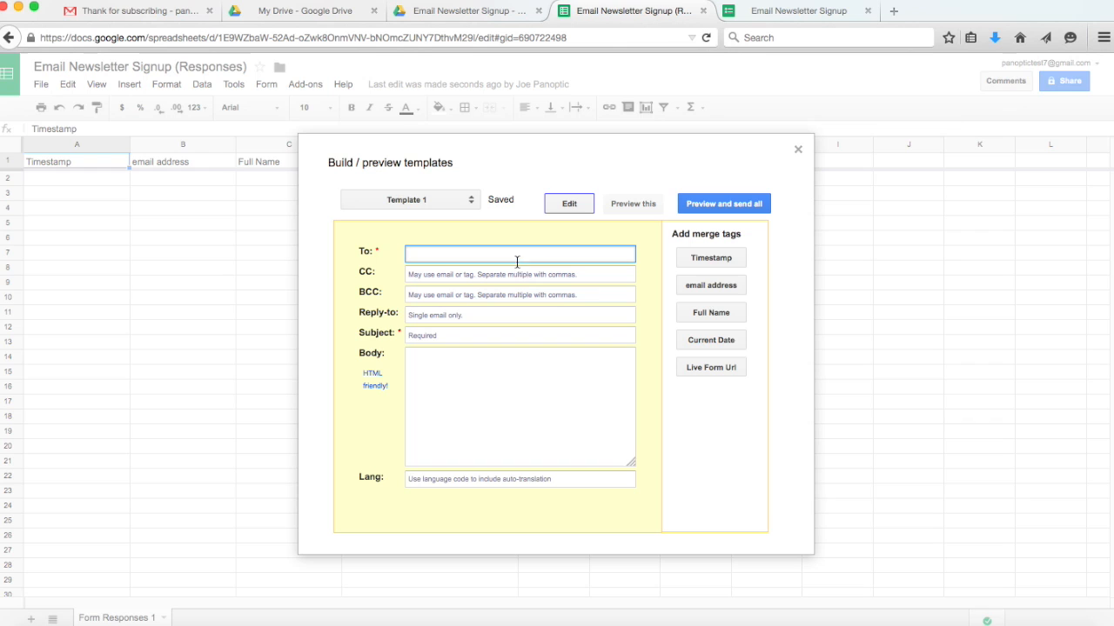
click(727, 288)
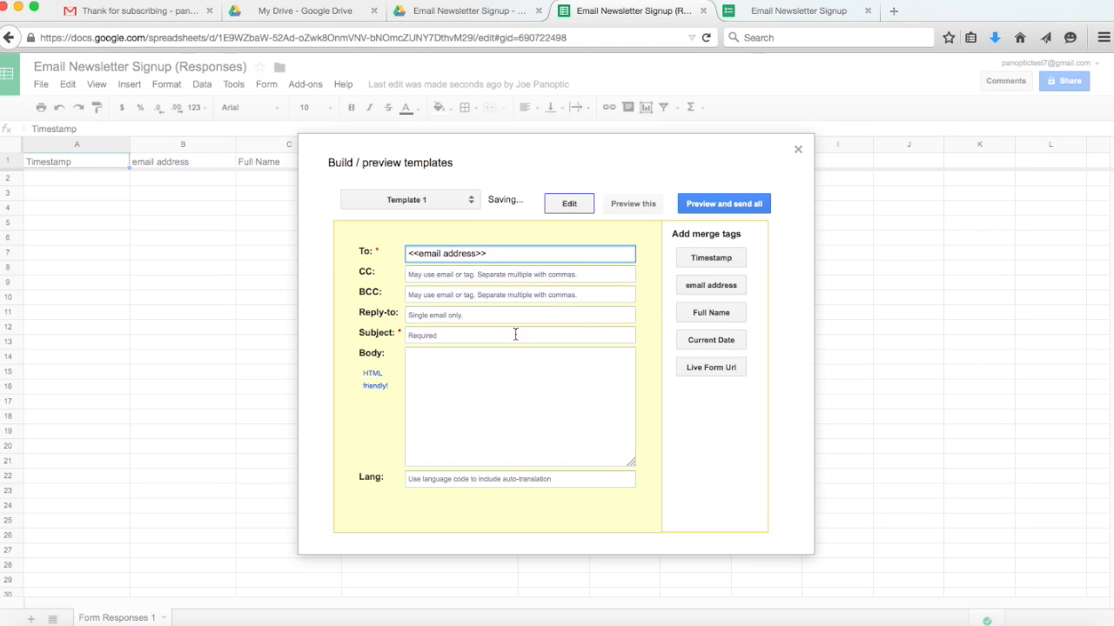
click(465, 336)
text(Thank you for signuing up)
Begin the email body with the greeting 'Hello <<Full Name>>,'.
click(473, 360)
text(Hello)
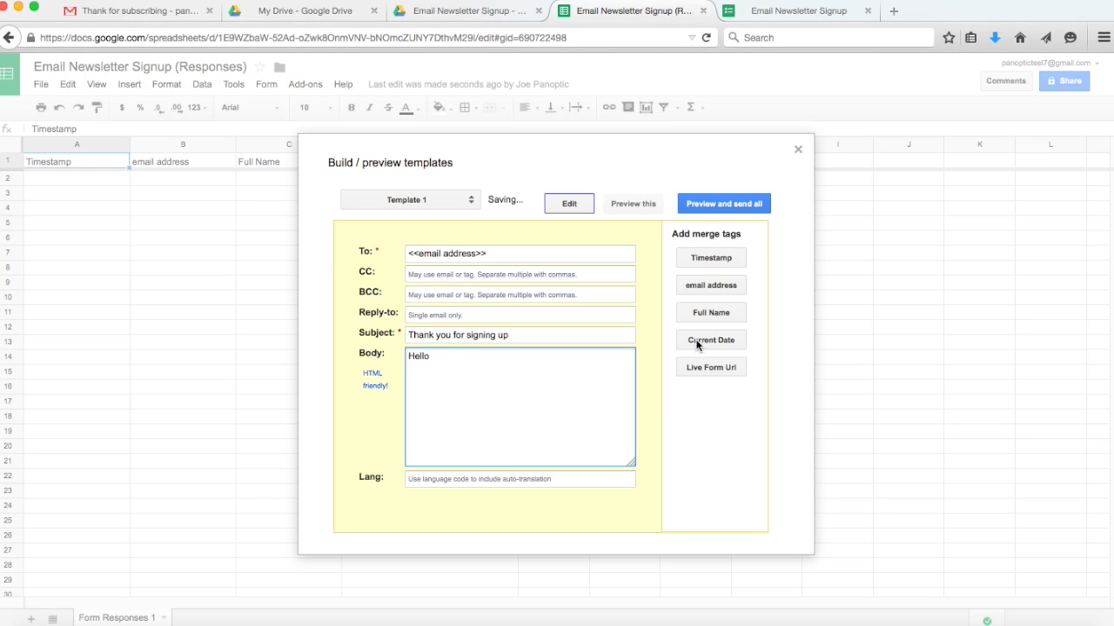
click(705, 315)
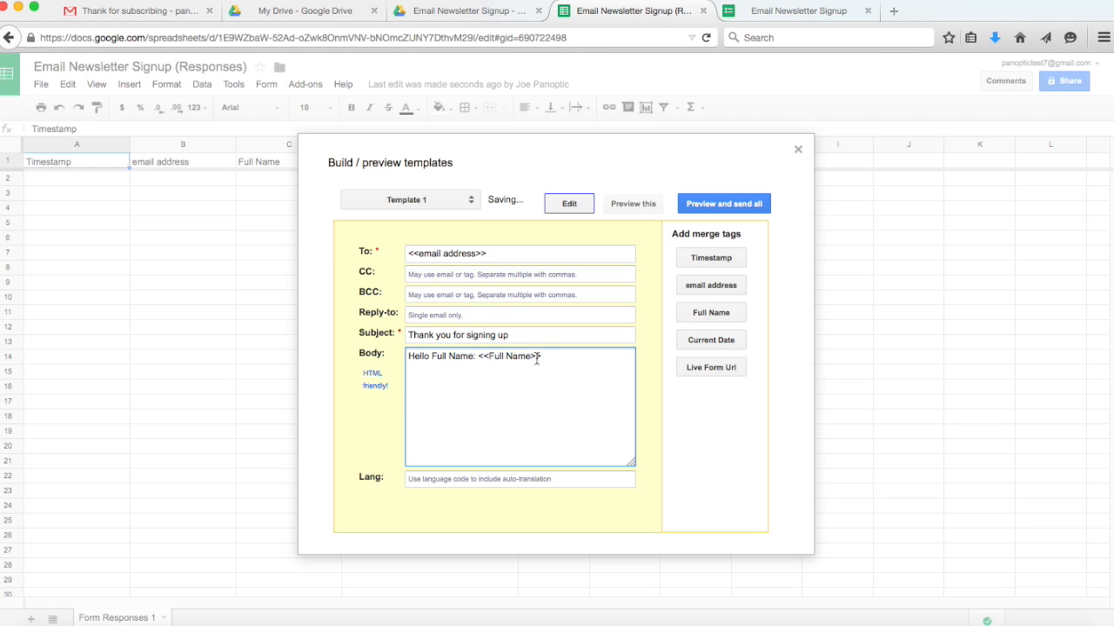
click(477, 355)
key(BackSpace)
key(BackSpace)
key(BackSpace)
key(BackSpace)
key(BackSpace)
key(BackSpace)
key(BackSpace)
key(BackSpace)
key(BackSpace)
key(BackSpace)
key(BackSpace)
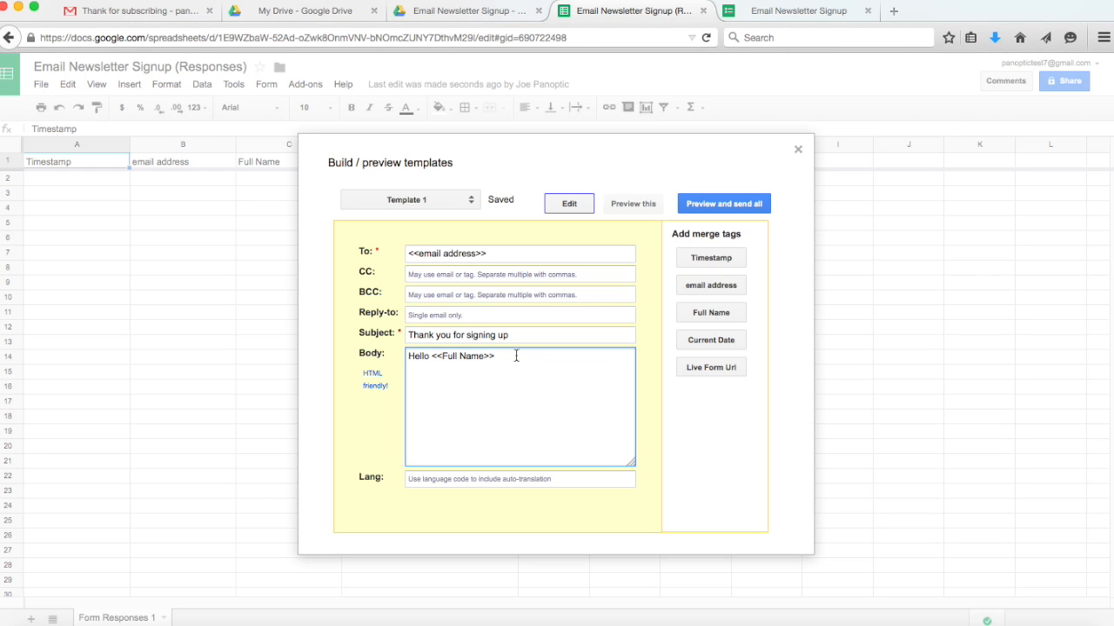
click(544, 364)
text(,)
Add the monthly-newsletter thank-you line and the 'Sincerely, Joe Smith' sign-off.
key(Return)
key(Return)
text(Thank you for signing for my)
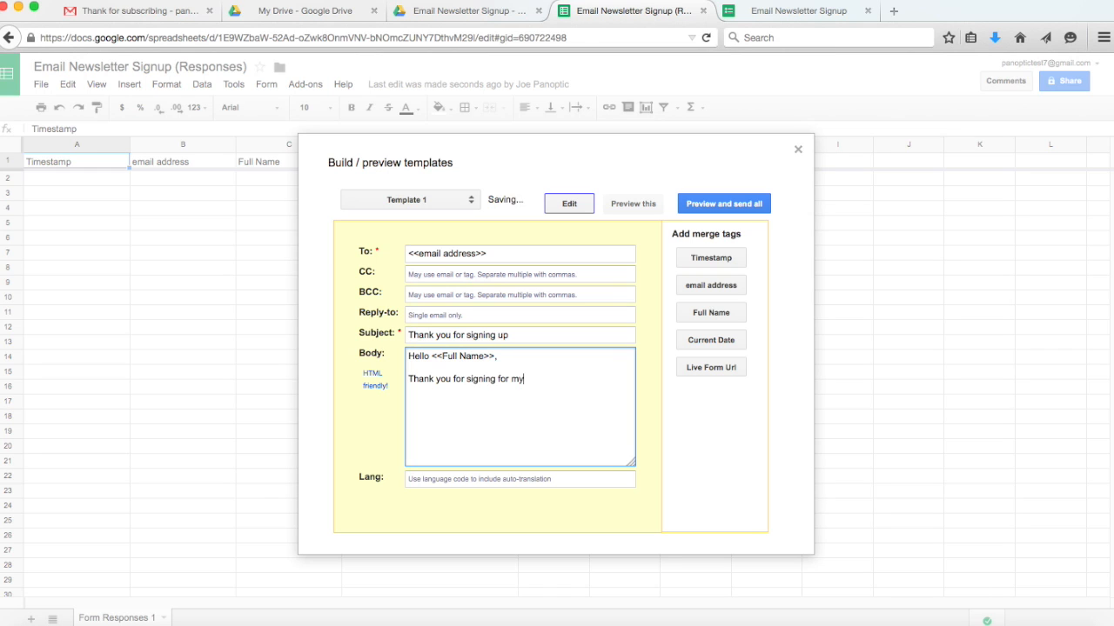
text( newsletter. You will receive a month)
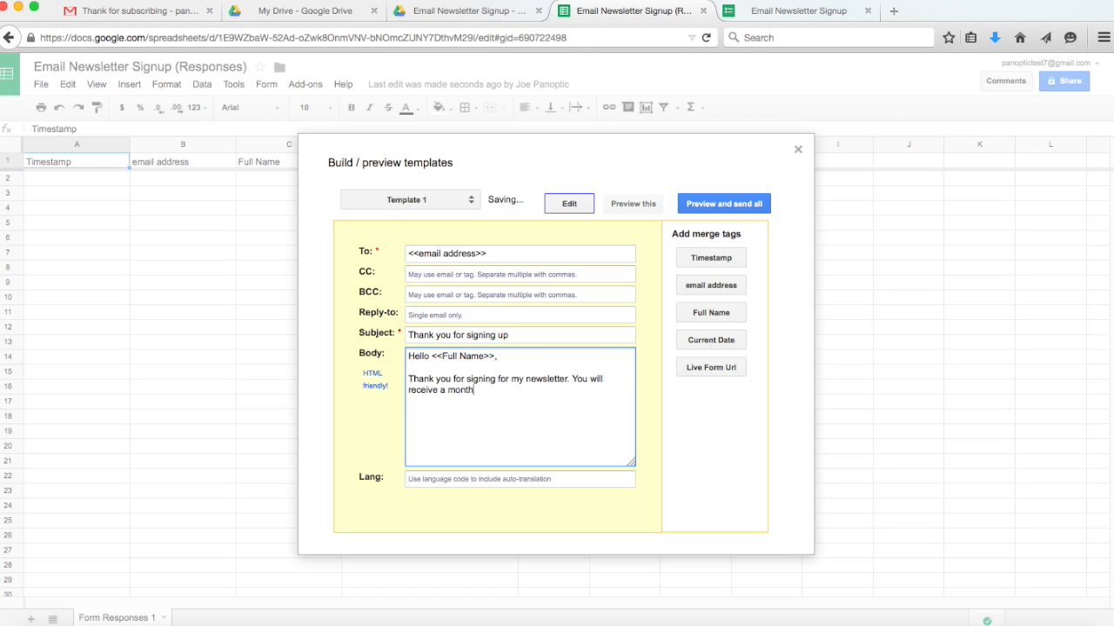
text(ly email from me.)
key(Return)
key(Return)
text(Sincerely,)
key(Return)
text(S)
key(BackSpace)
text(Joe Smith)
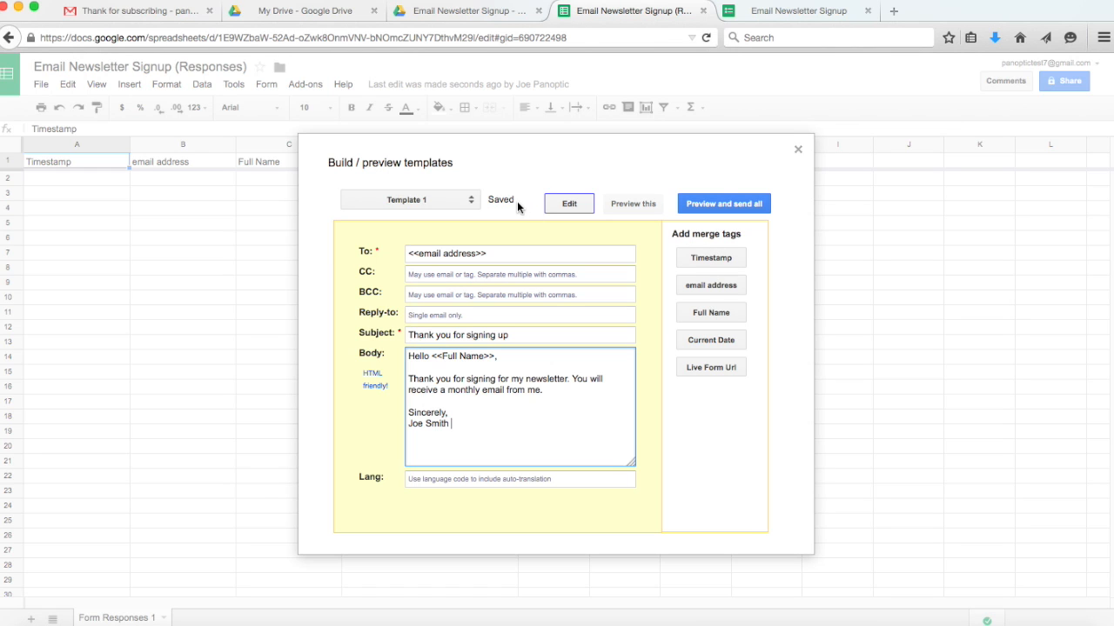
Submit a test signup with a test email address and full name, then check the responses sheet.
click(798, 149)
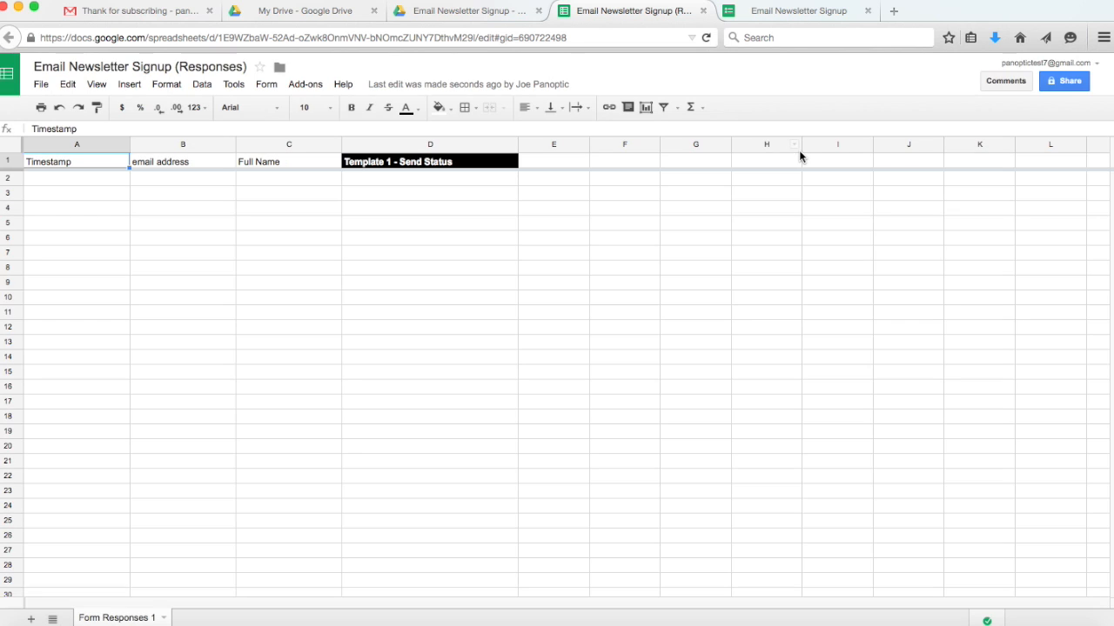
click(793, 12)
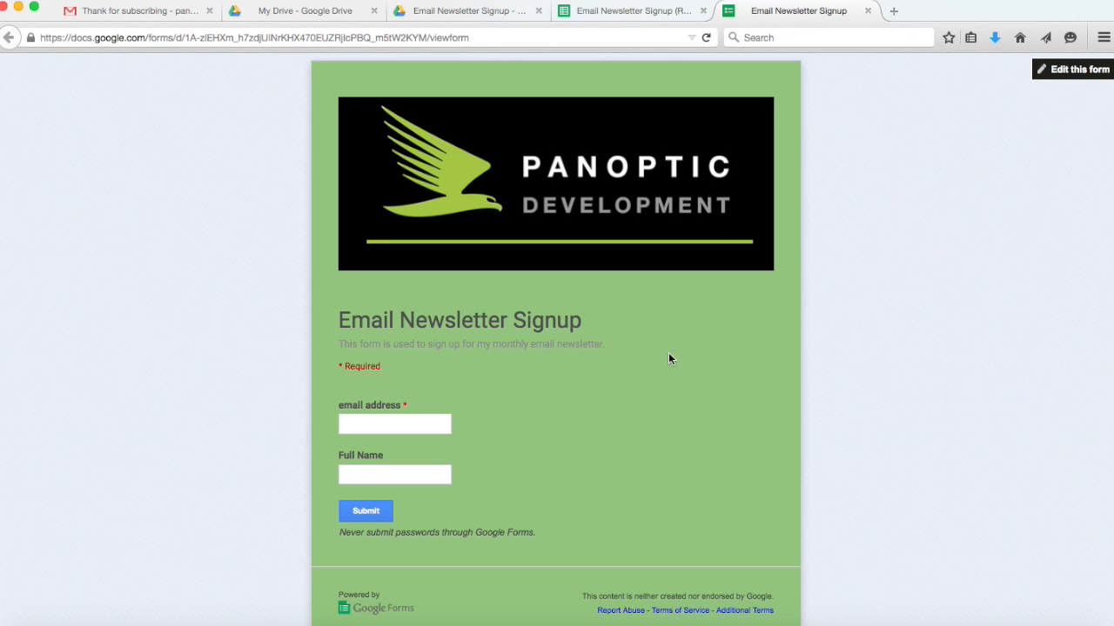
click(421, 429)
click(386, 474)
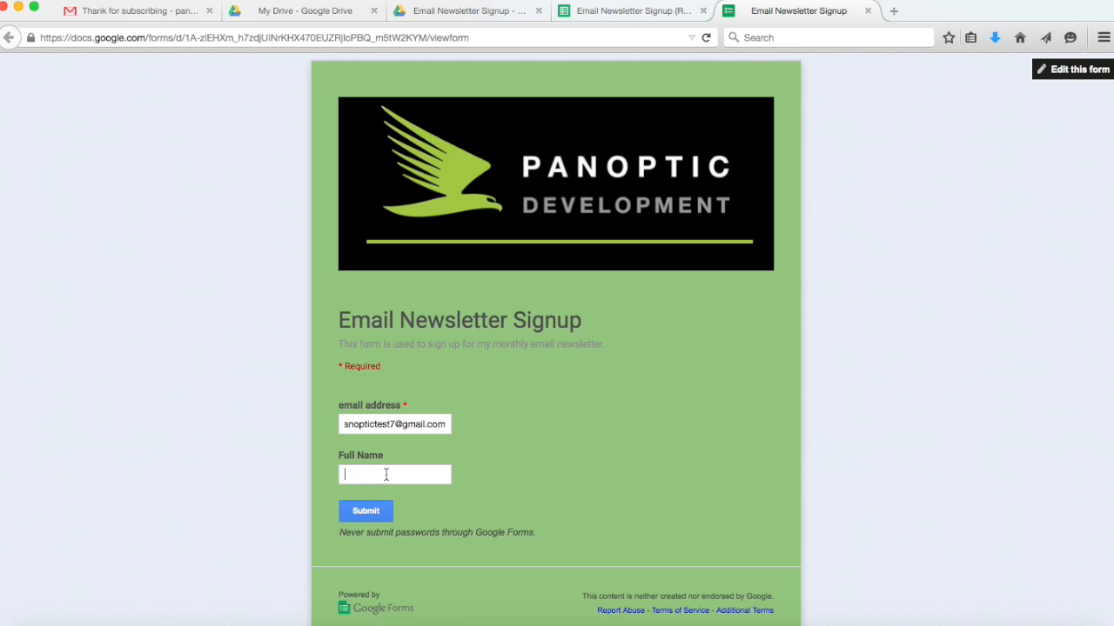
click(366, 515)
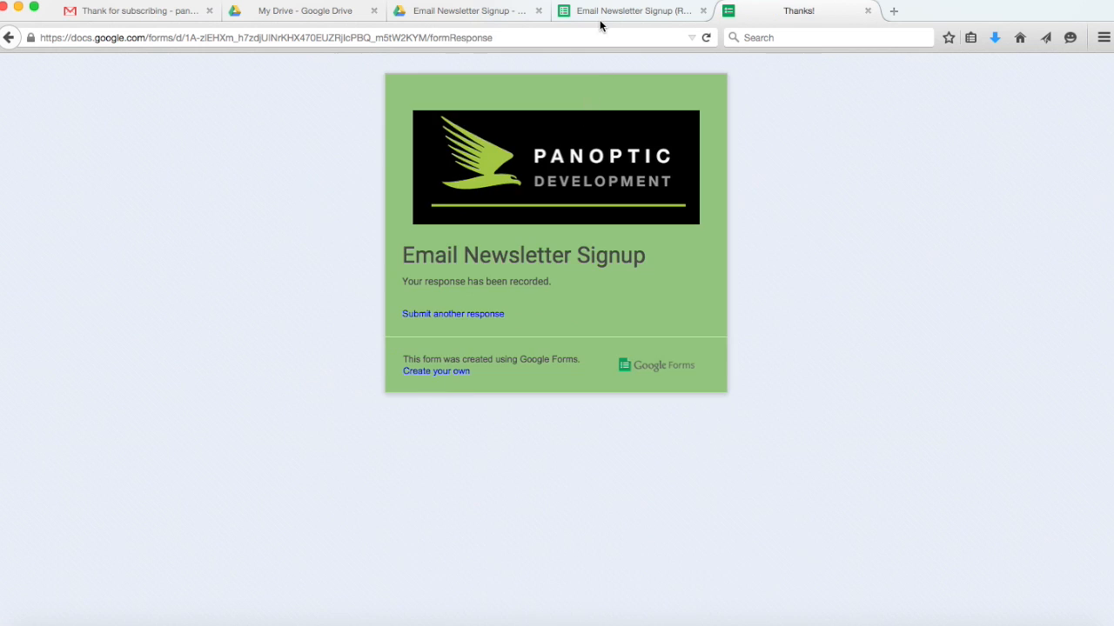
click(601, 22)
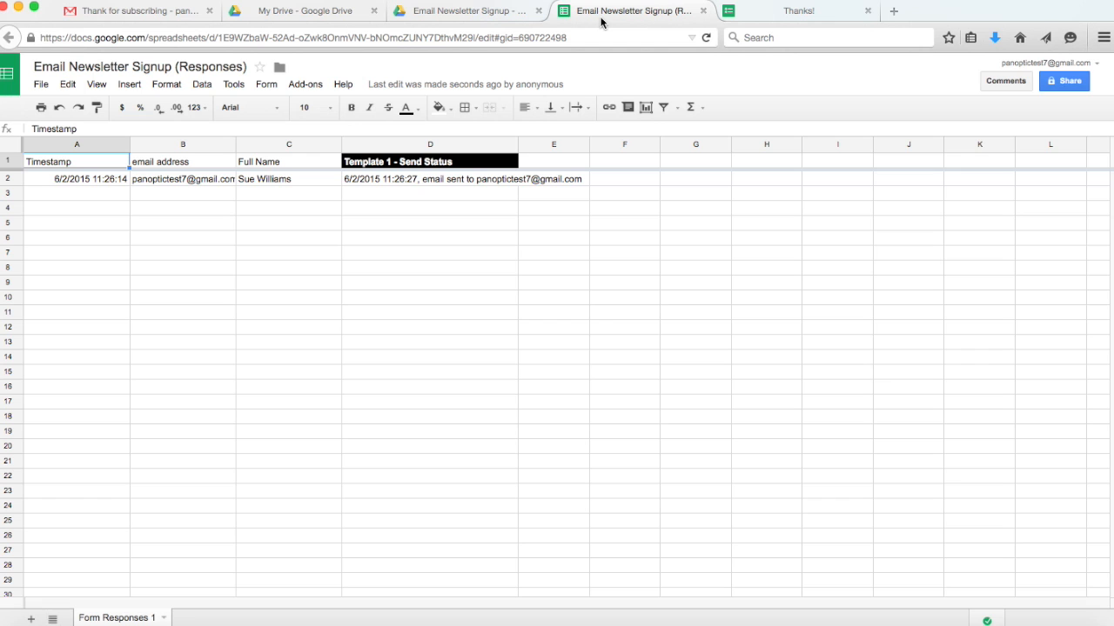
Read the 'Thank you for signing up' email in the Gmail inbox, then return to the responses sheet.
click(162, 11)
click(37, 214)
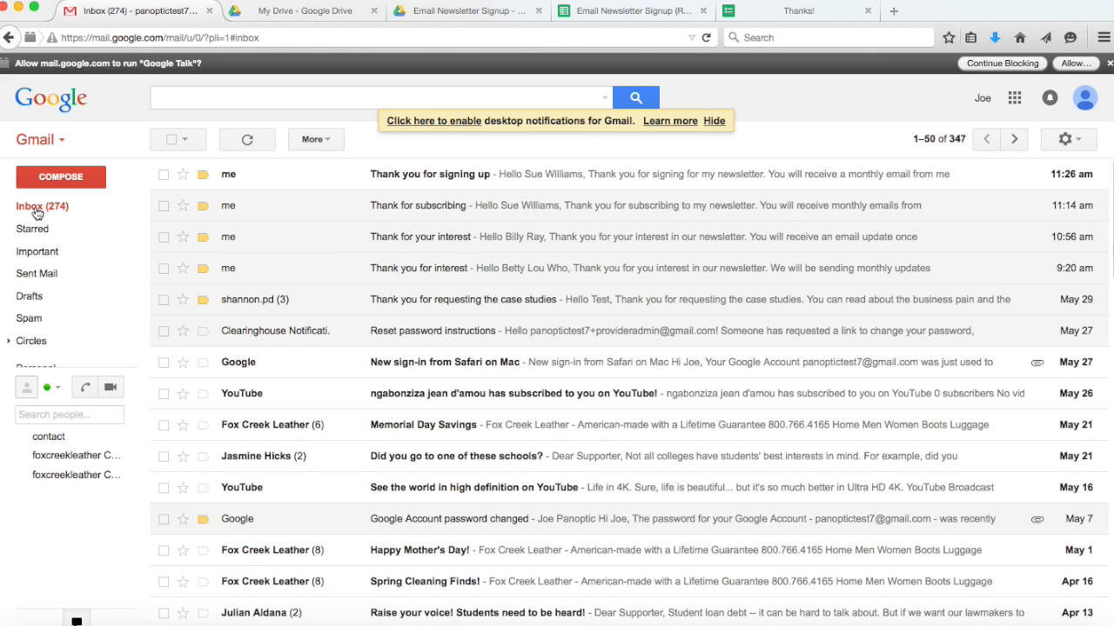
click(460, 177)
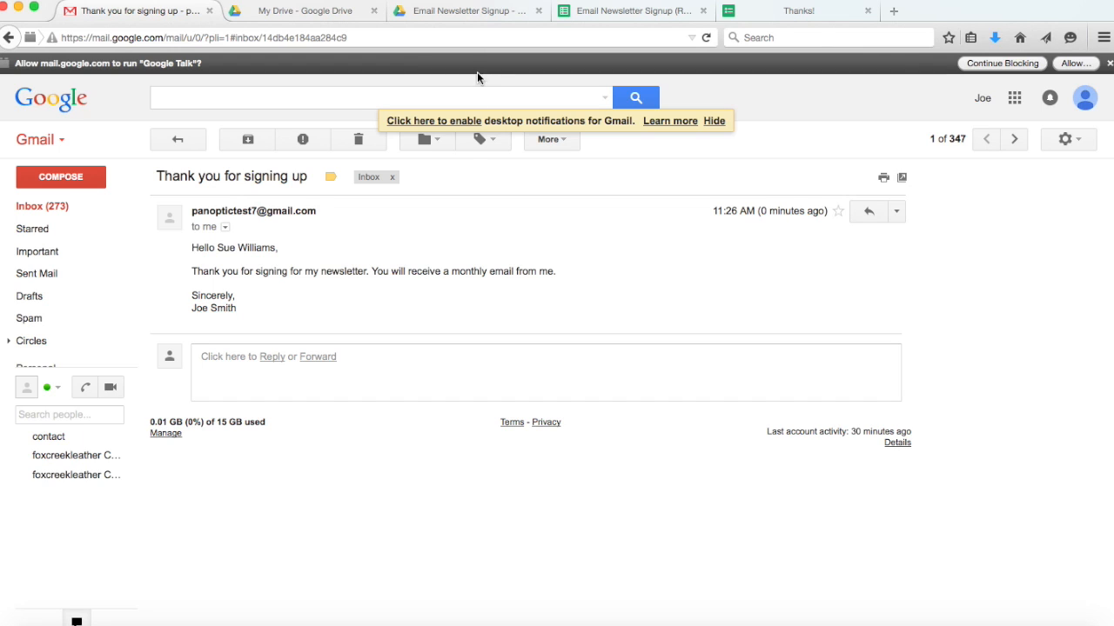
click(596, 12)
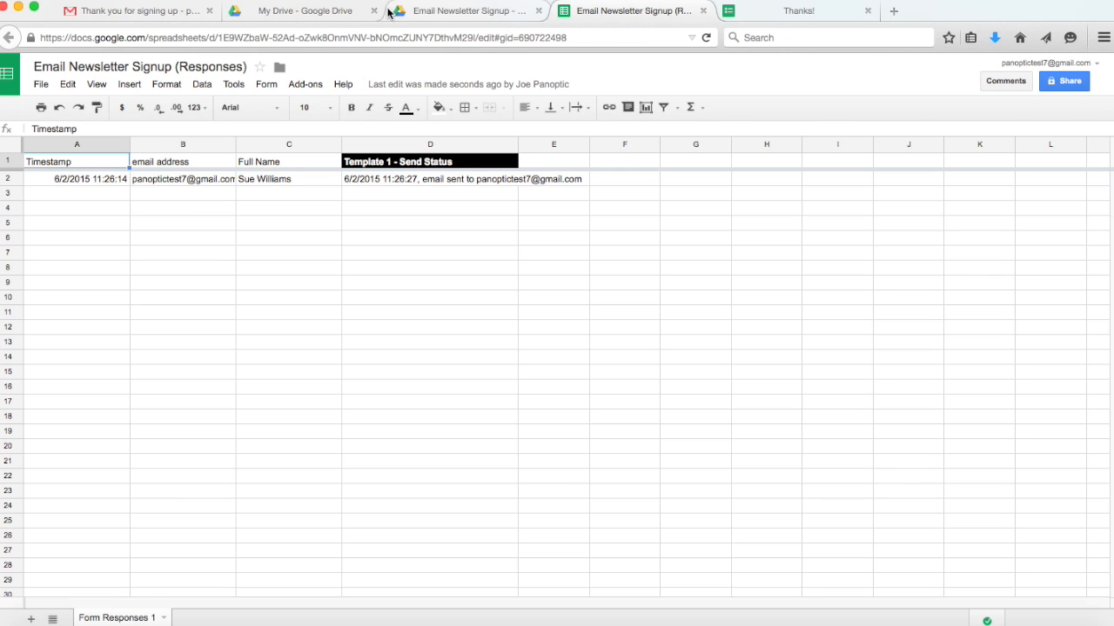
click(234, 84)
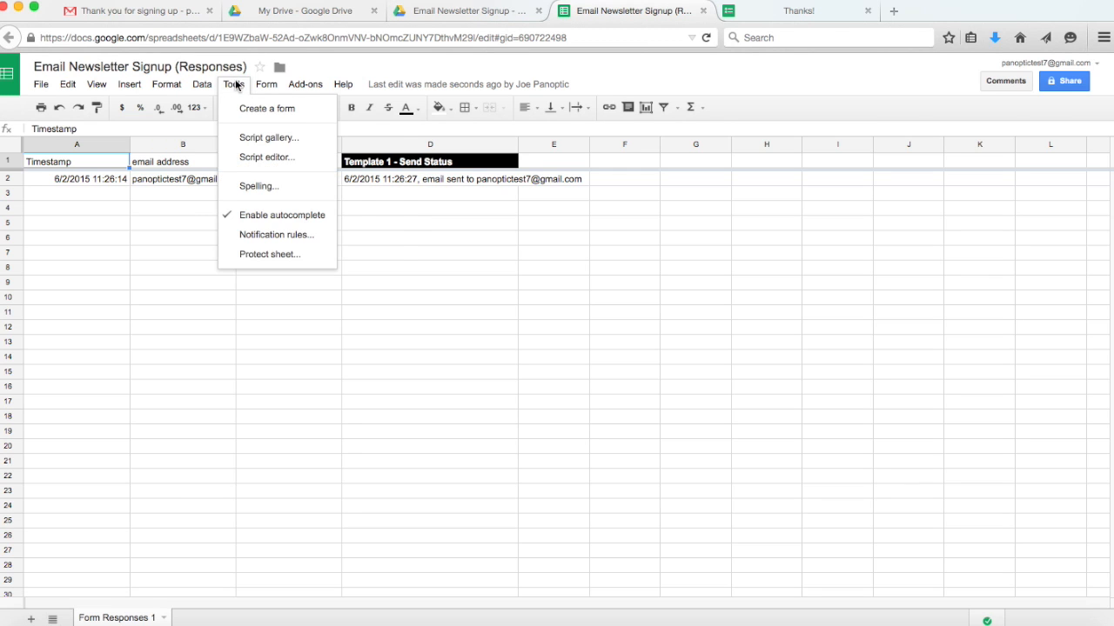
mouse_move(260, 89)
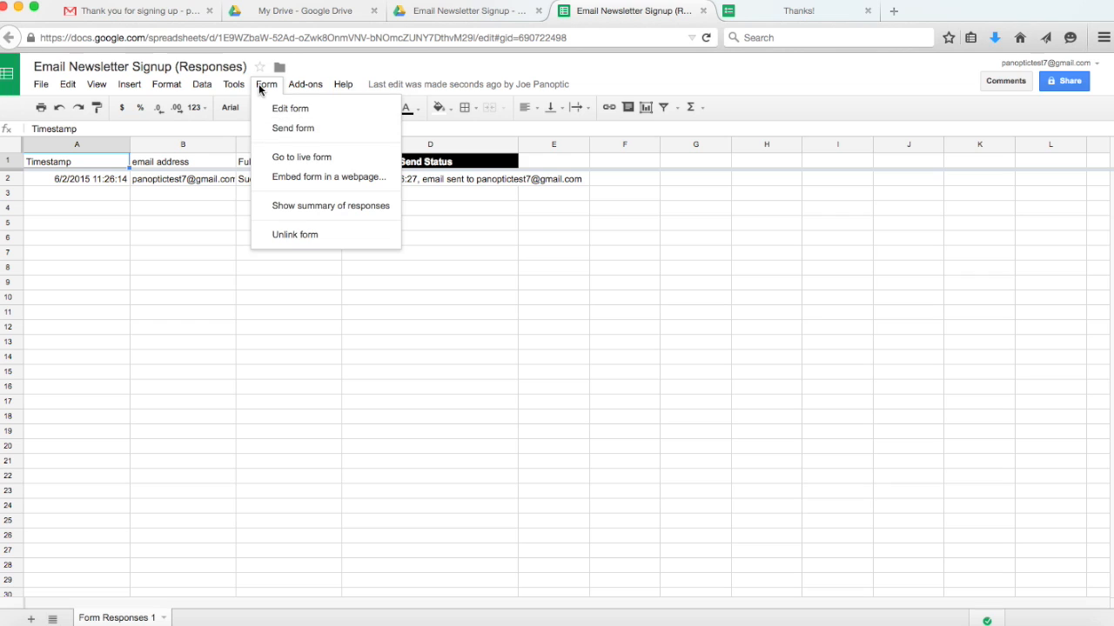
mouse_move(221, 84)
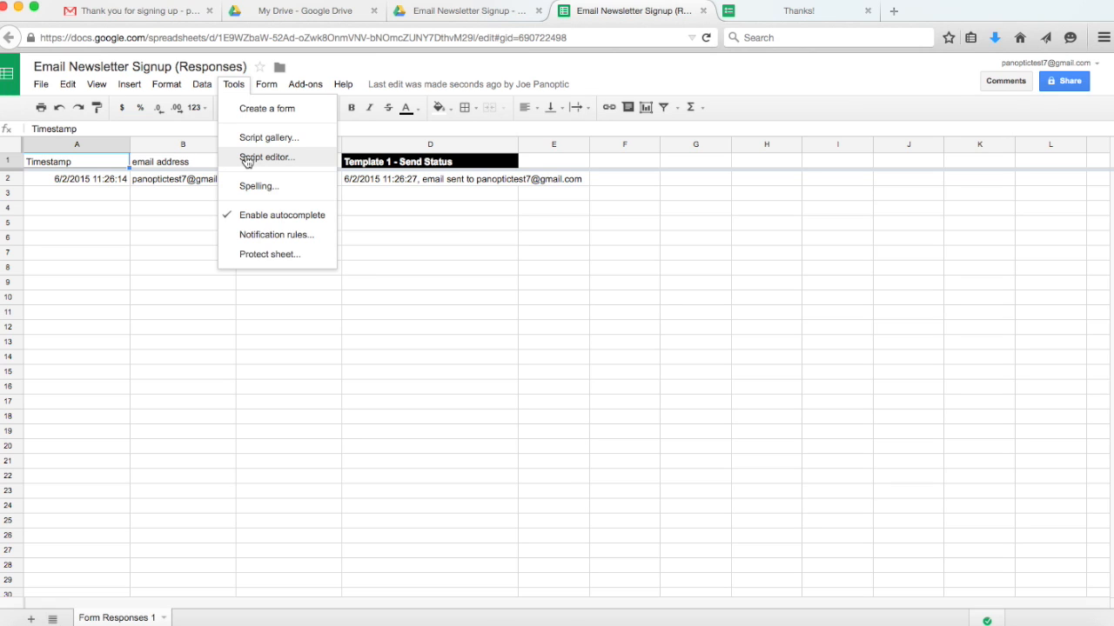
click(628, 70)
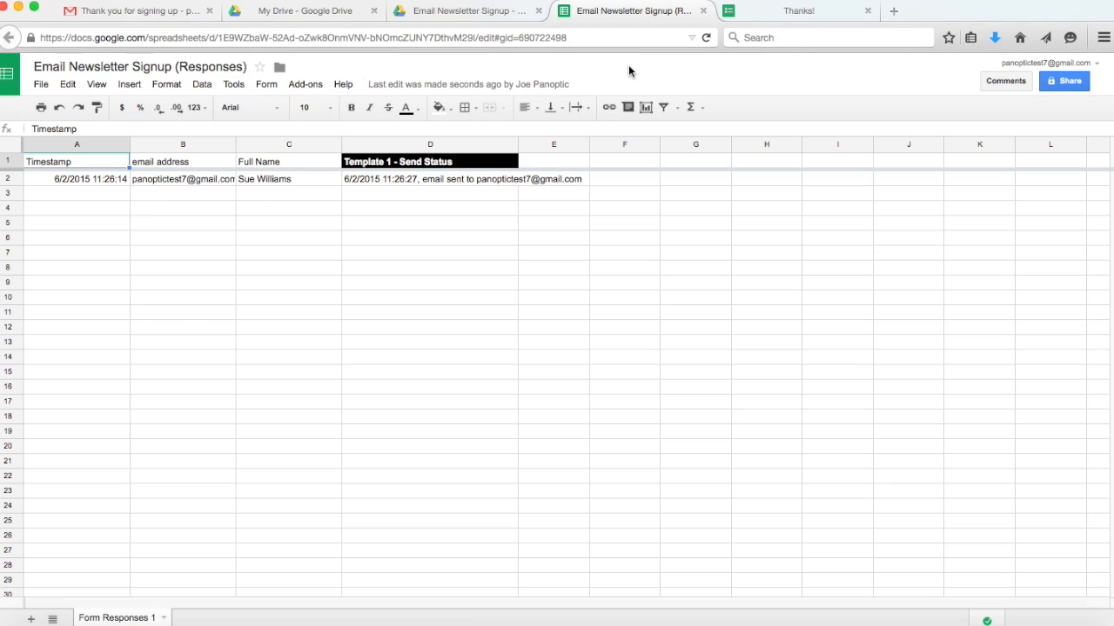